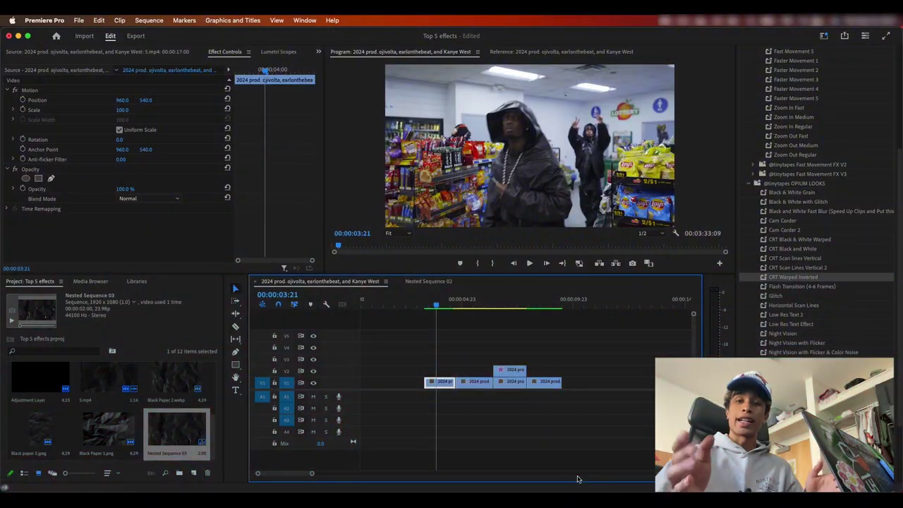
Find the Crop effect in the effects library and apply it to the upper clip of the stacked pair on V2
mouse_move(441, 309)
left_mouse_down()
mouse_move(485, 305)
mouse_move(450, 308)
mouse_move(446, 320)
left_mouse_up()
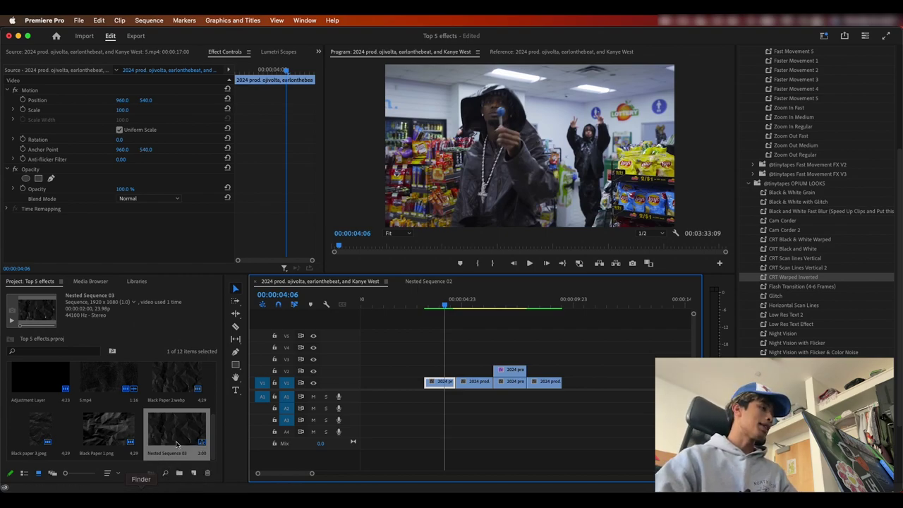
scroll(139, 406, "up", 3)
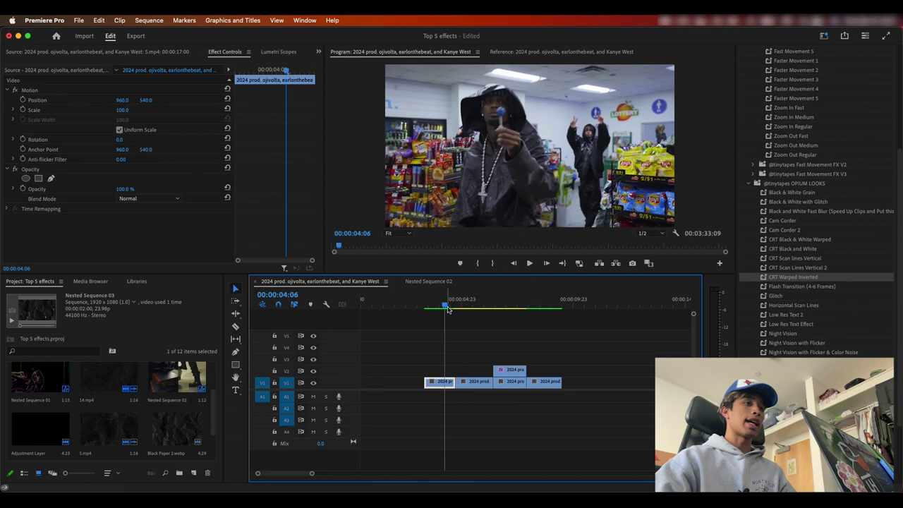
left_click_drag(447, 309, 505, 305)
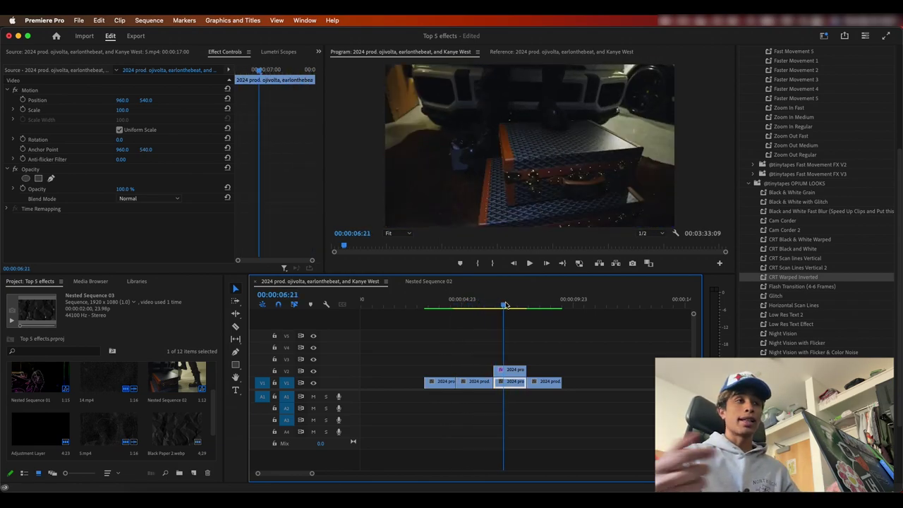
key("=")
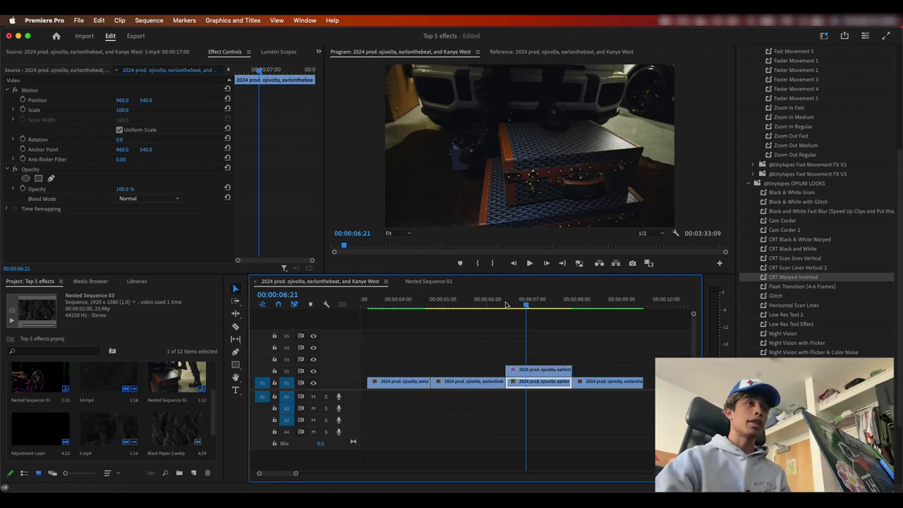
scroll(770, 245, "up", 5)
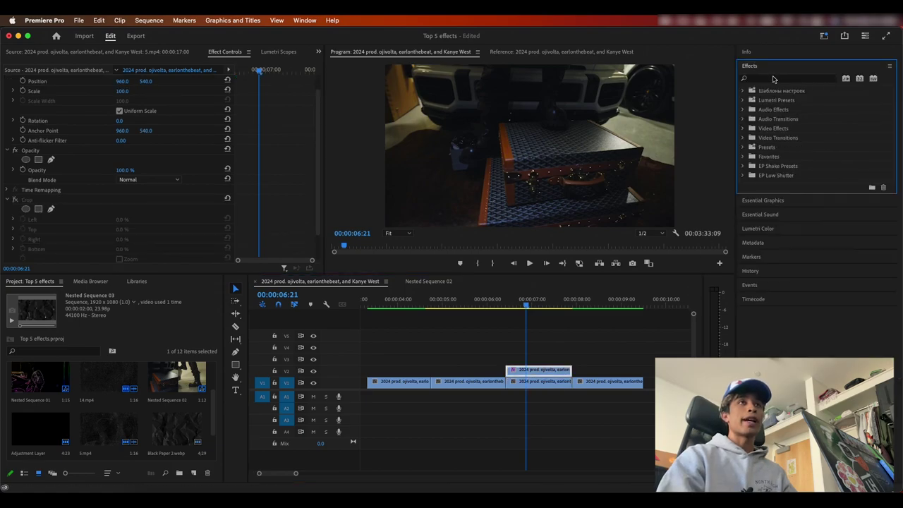
left_click(772, 78)
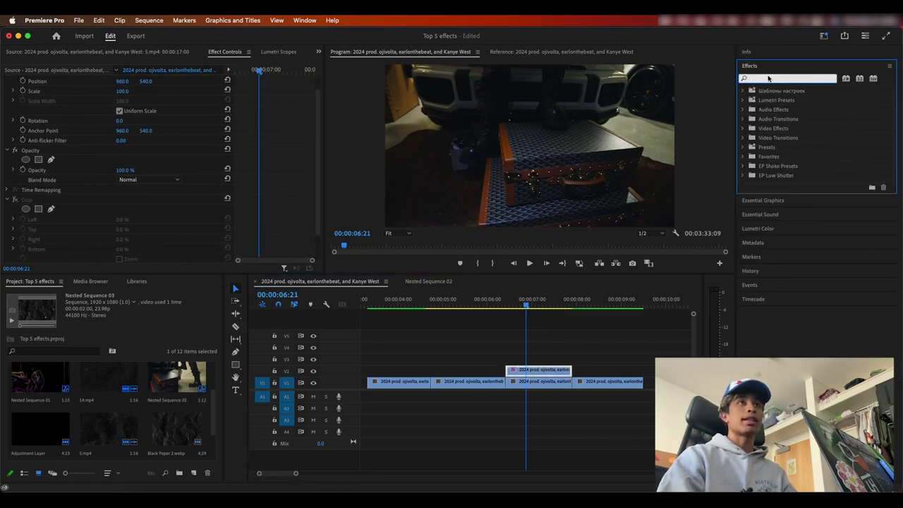
type("crop")
key("BackSpace")
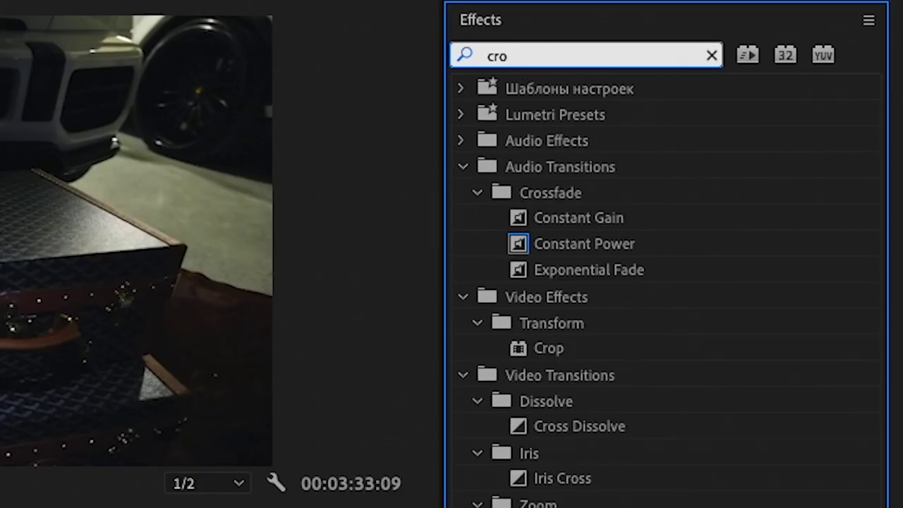
type("p")
left_click_drag(550, 346, 539, 374)
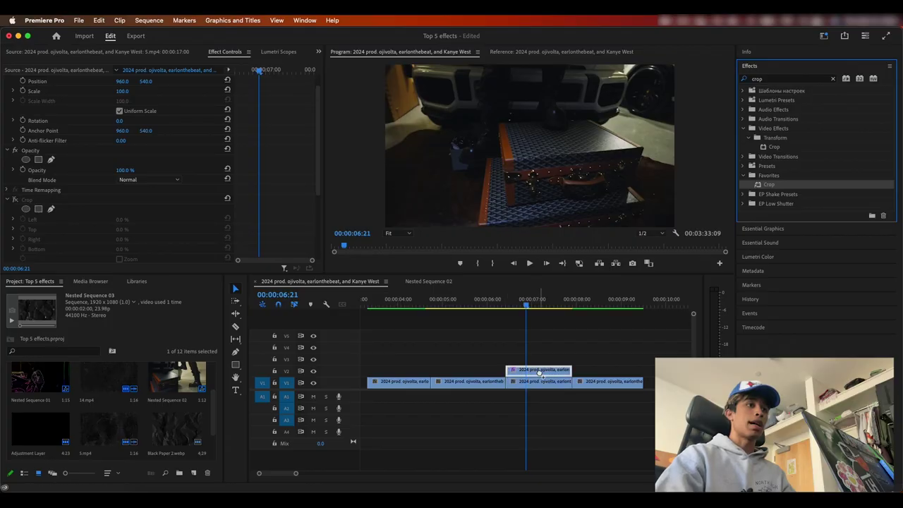
scroll(127, 204, "down", 5)
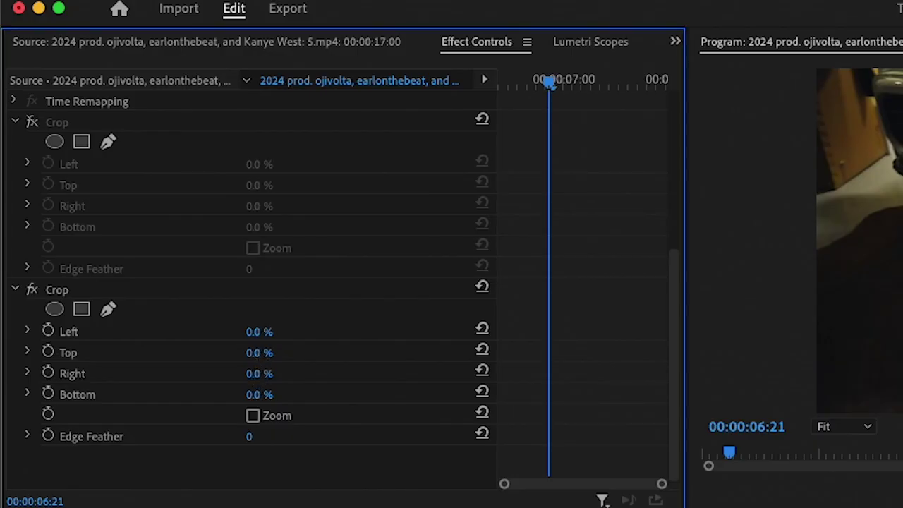
Set the horizontal position of the upper stacked clip to 204 and of the lower clip to 1346 to form a side-by-side split screen
scroll(193, 219, "up", 8)
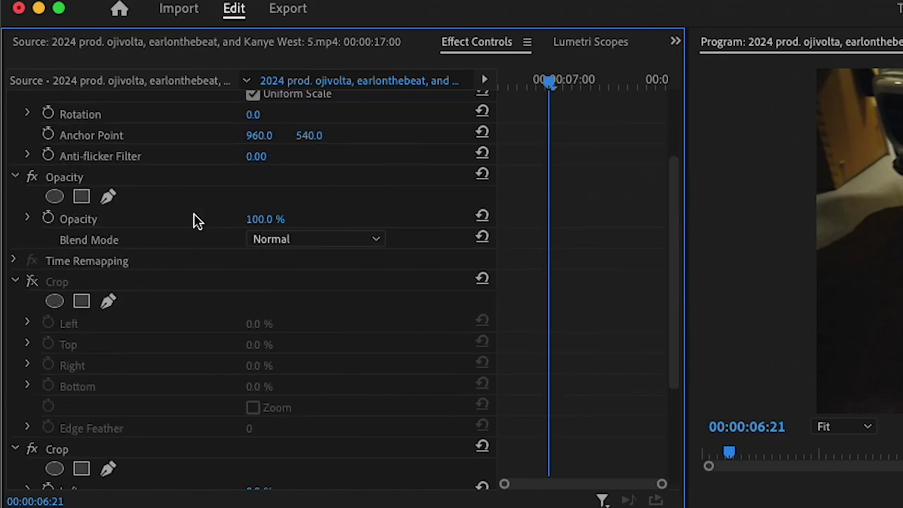
left_click_drag(259, 144, 43, 144)
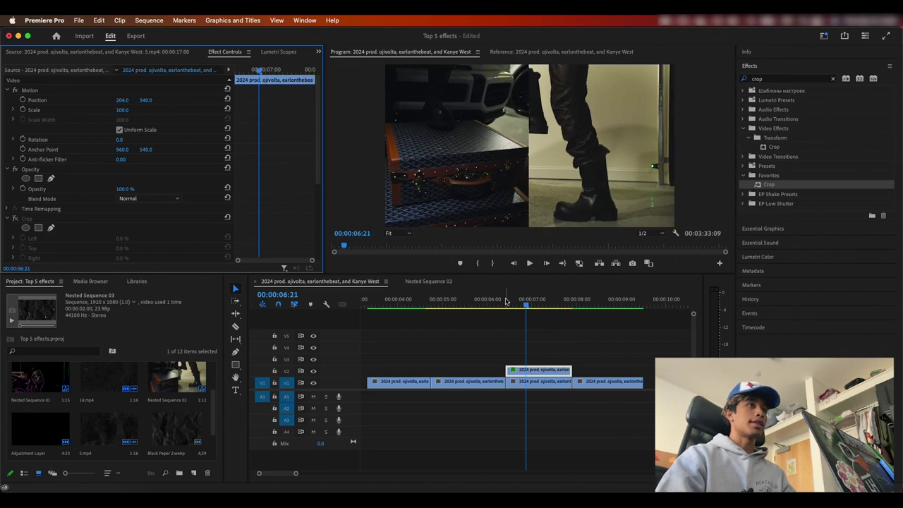
left_click(540, 381)
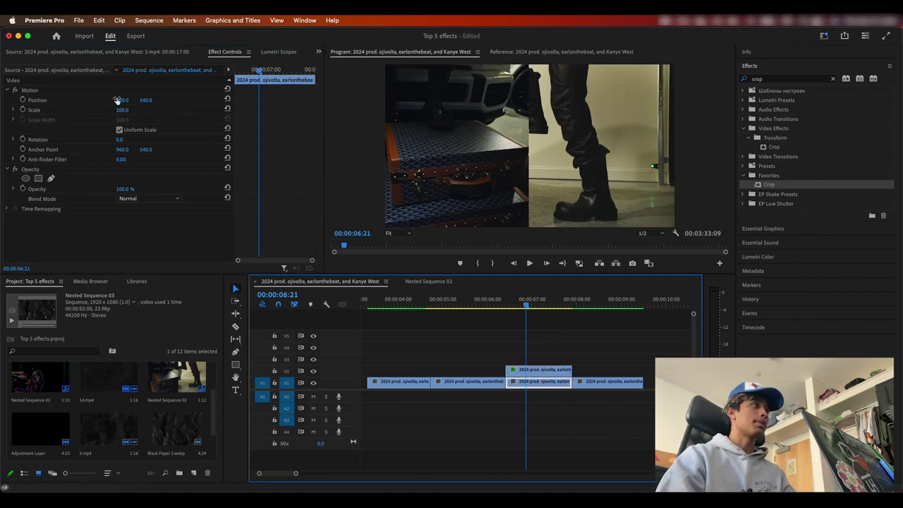
left_click_drag(119, 101, 127, 101)
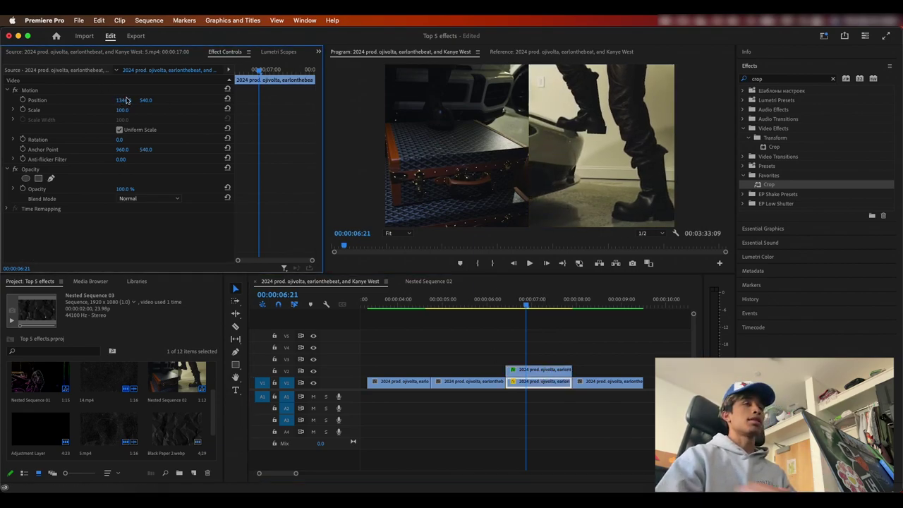
Cut both split-screen clips at 00:00:07:12, delete their remaining parts, and preview the split screen
left_click_drag(525, 306, 504, 308)
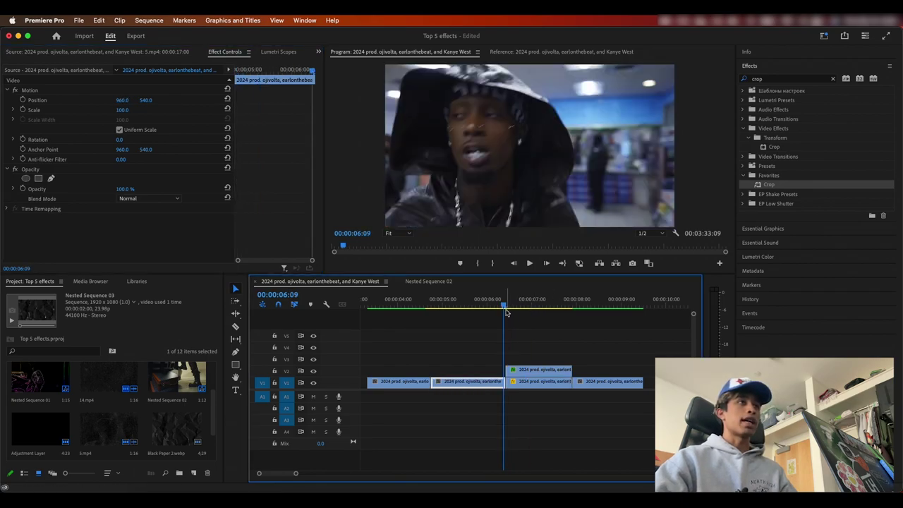
key("space")
left_click_drag(567, 306, 502, 316)
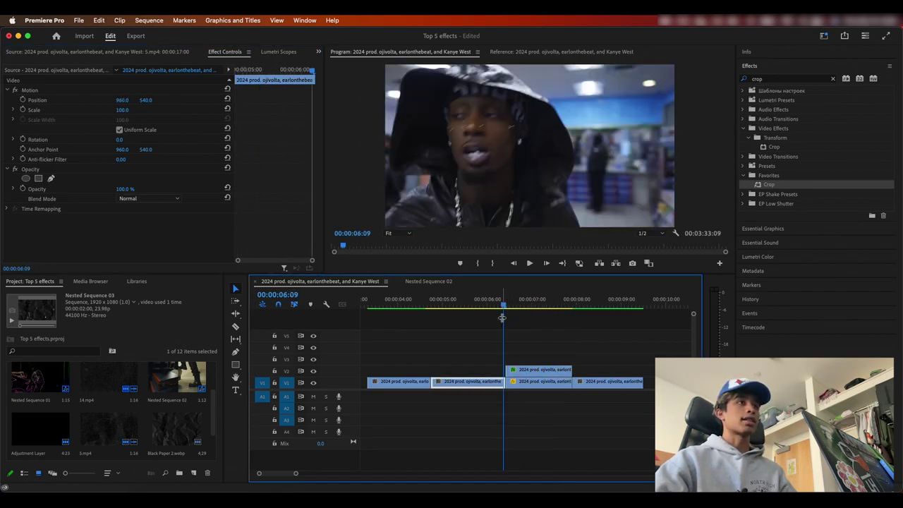
key("space")
left_click(555, 305)
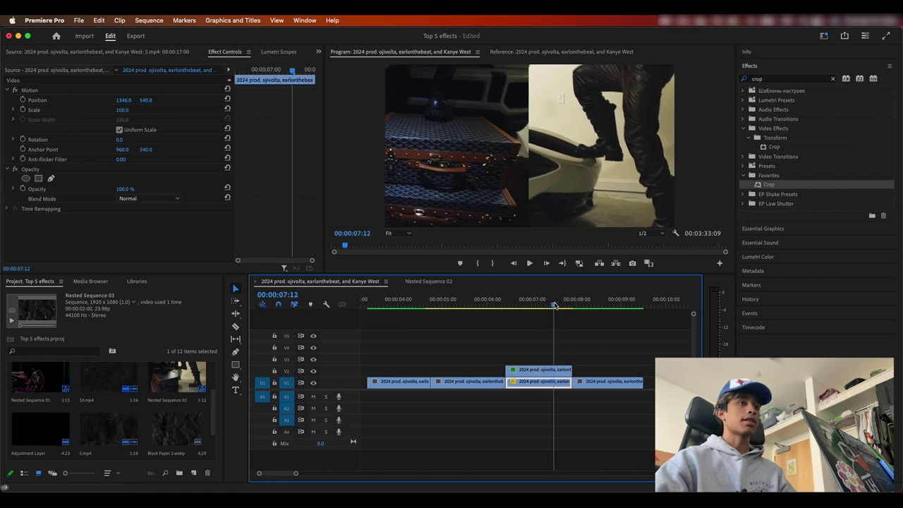
left_click_drag(561, 343, 560, 368)
key("super+k")
key("Delete")
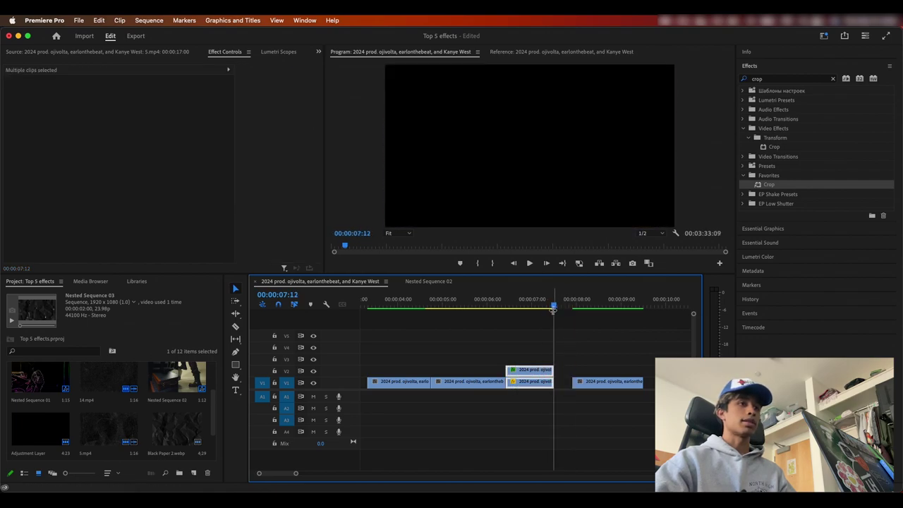
left_click_drag(554, 307, 503, 325)
key("space")
key("space")
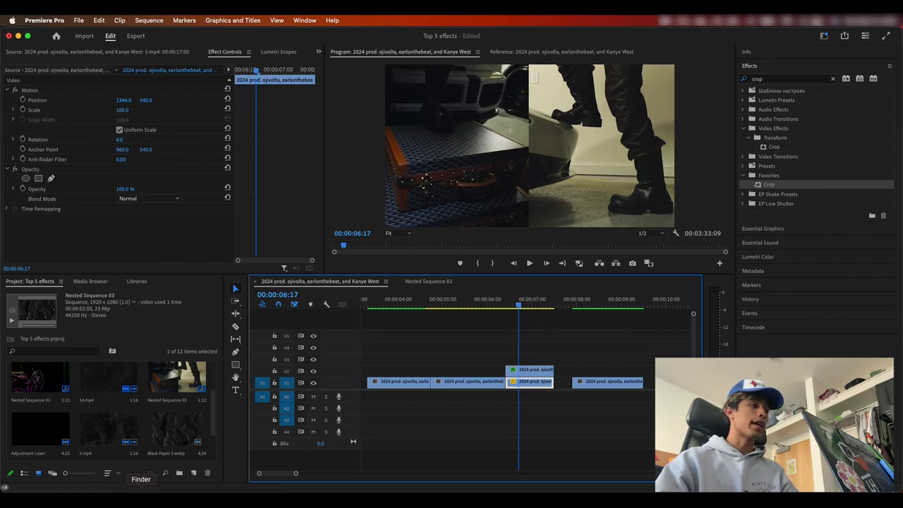
Place Paper Rip Texture animated 1.mp4 on V3 above the split-screen clips and set its scale to 55
scroll(67, 400, "up", 2)
left_click_drag(165, 391, 532, 360)
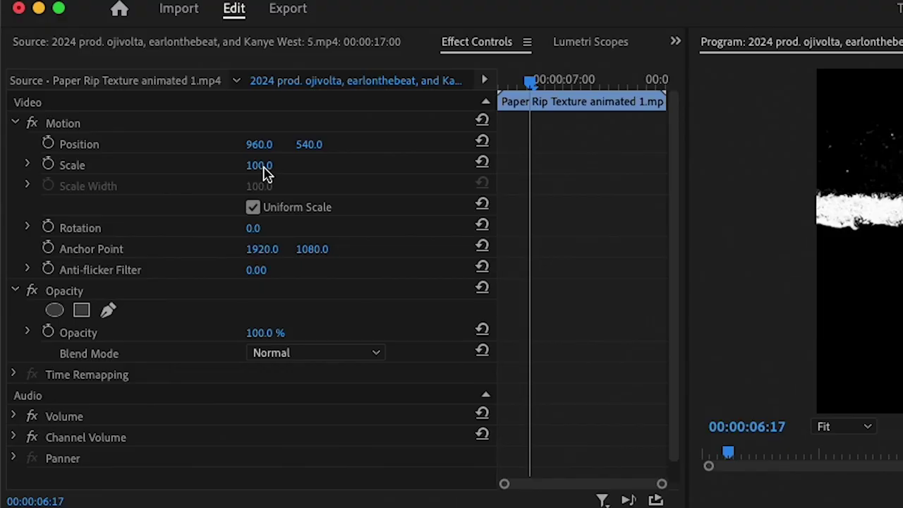
left_click_drag(123, 110, 90, 110)
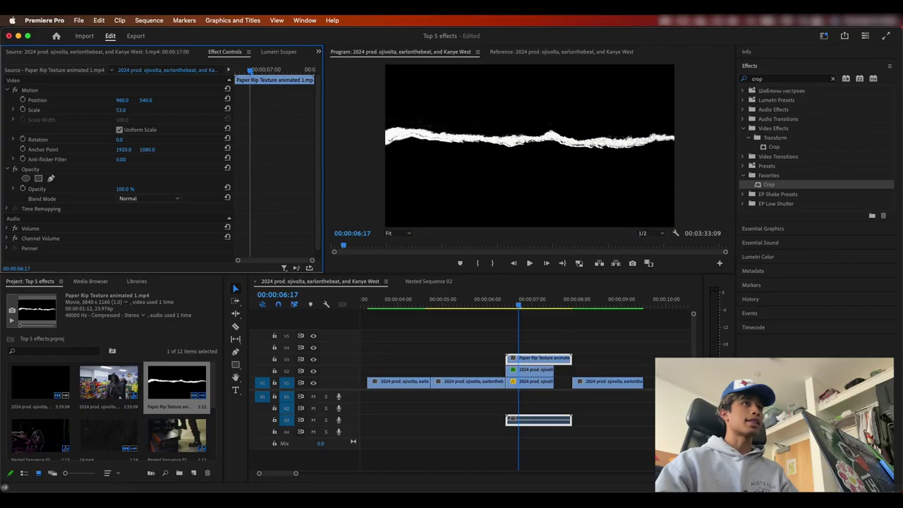
key("space")
key("space")
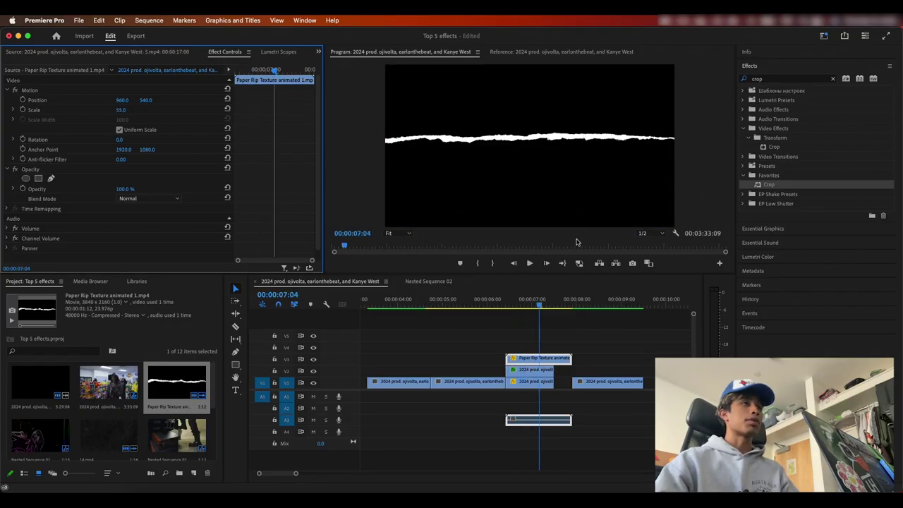
Rotate the paper rip texture to 90 degrees and set its blend mode to Screen
left_click(122, 140)
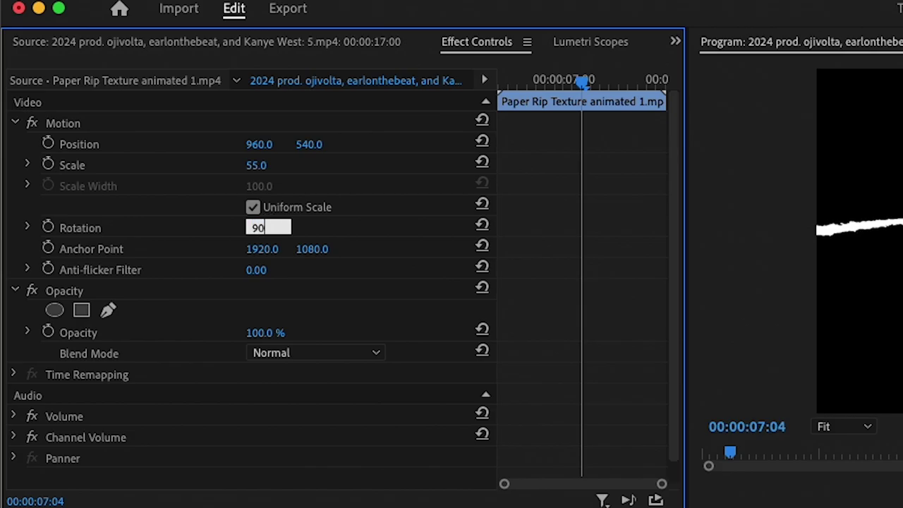
type("90")
key("Return")
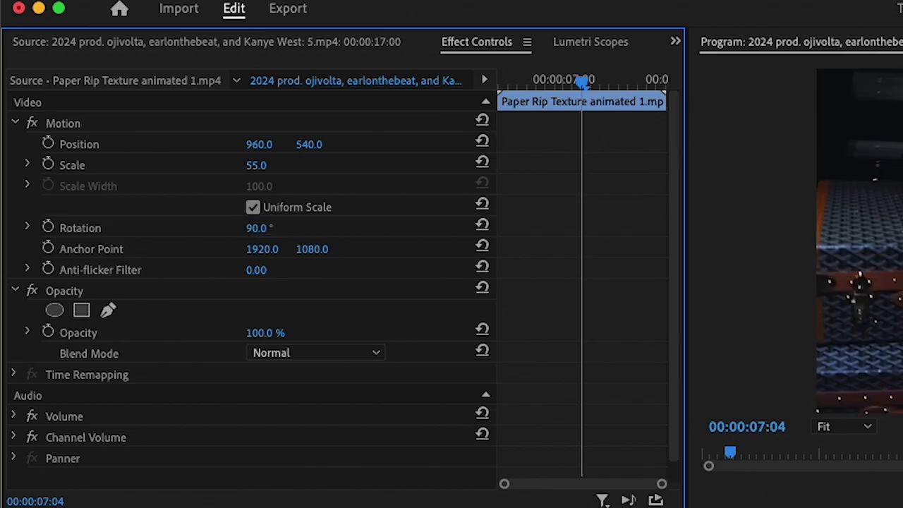
left_click(316, 353)
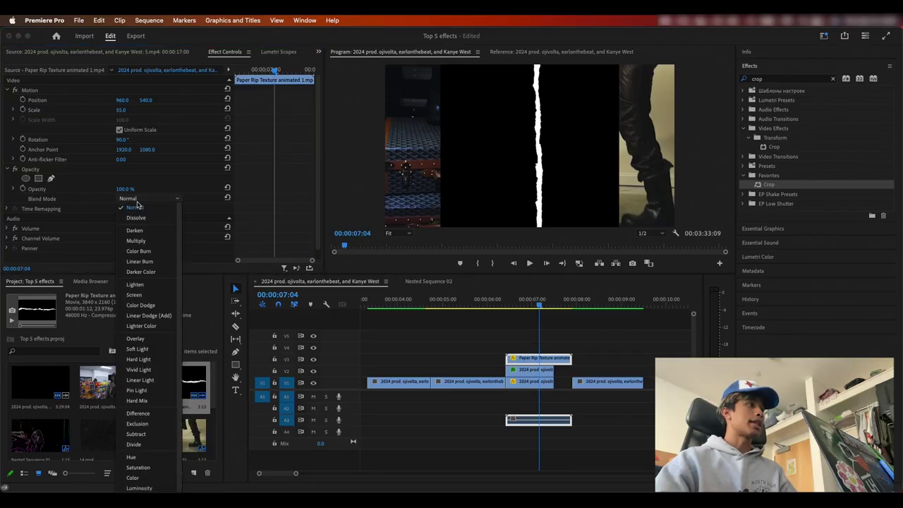
left_click(151, 293)
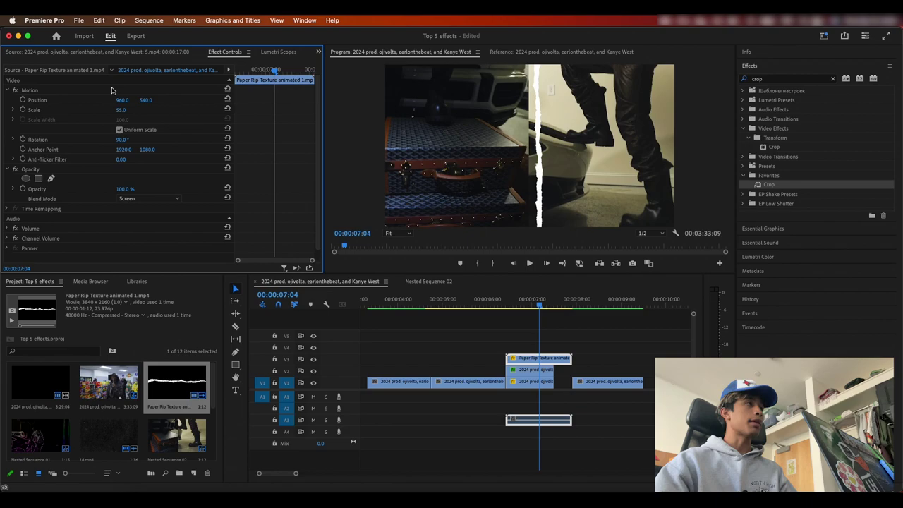
Align the paper rip over the split-screen seam at horizontal position 909 and trim it to end with the clips below
left_click_drag(122, 100, 90, 100)
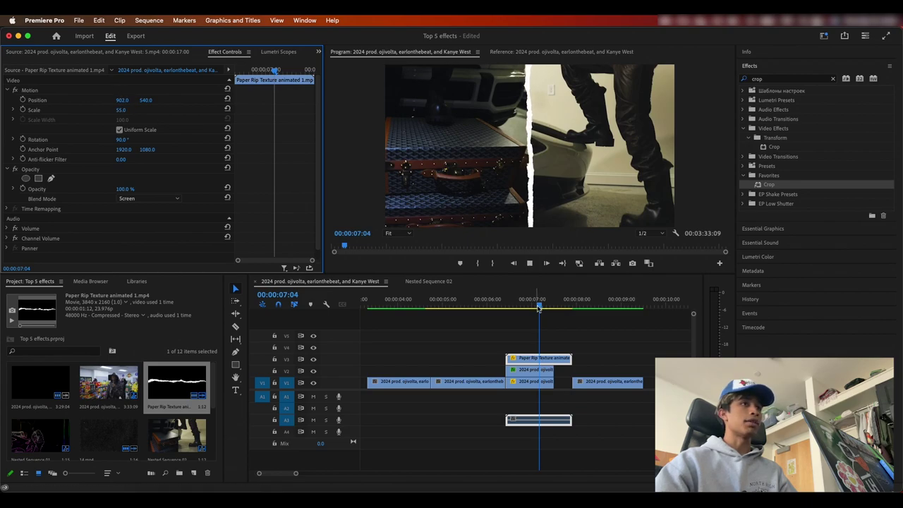
mouse_move(537, 308)
left_mouse_down()
mouse_move(553, 310)
mouse_move(508, 316)
mouse_move(522, 303)
mouse_move(541, 309)
left_mouse_up()
key("space")
key("space")
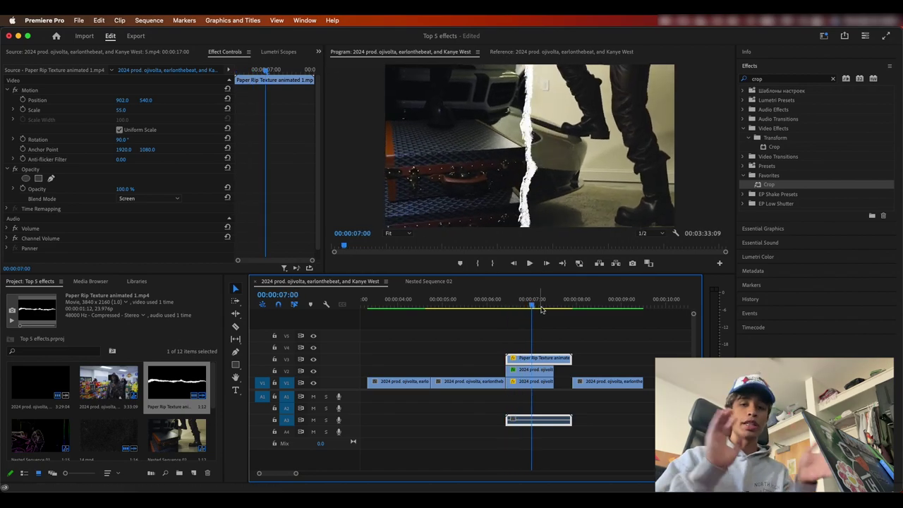
left_click_drag(571, 359, 554, 361)
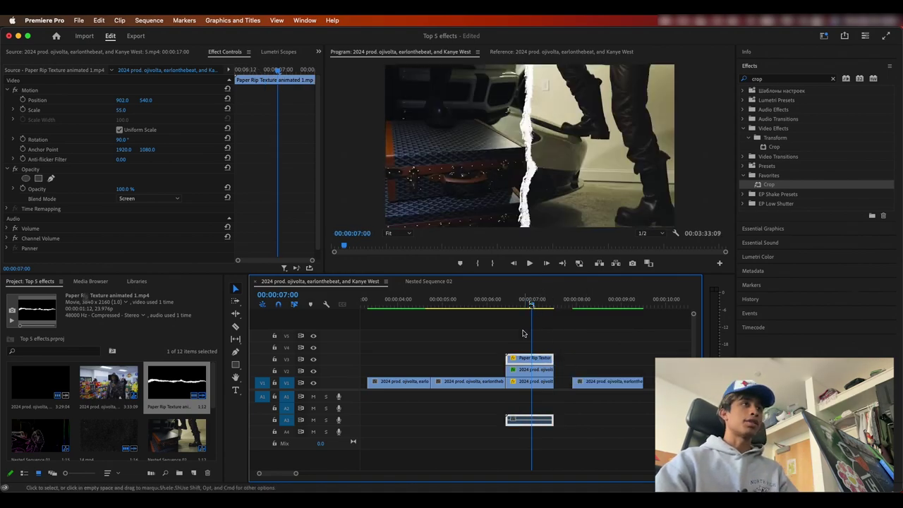
left_click(511, 308)
mouse_move(511, 308)
left_mouse_down()
mouse_move(555, 309)
mouse_move(525, 310)
left_mouse_up()
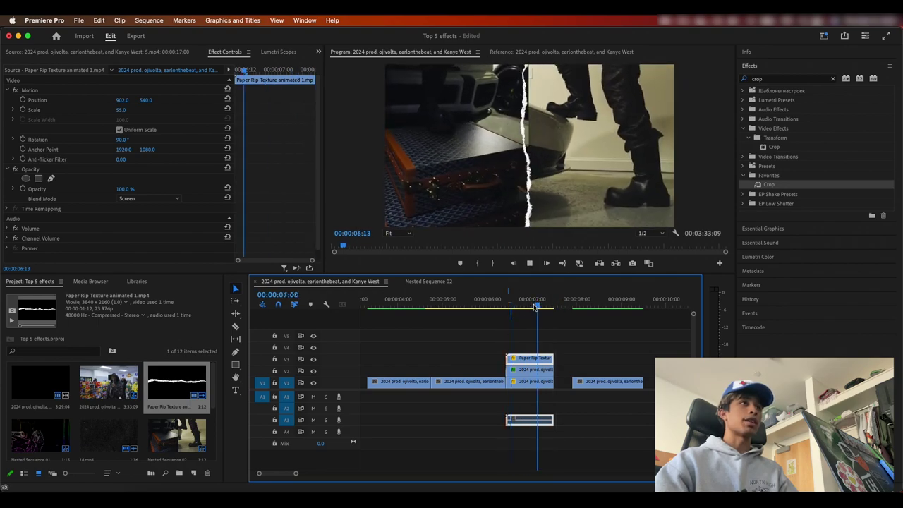
left_click_drag(126, 100, 131, 100)
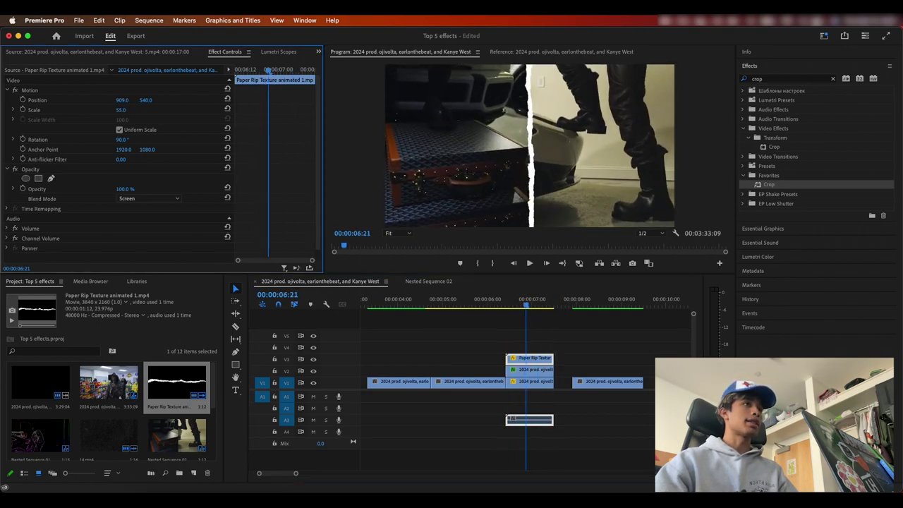
Switch to Google Chrome and look through the effect packs on the CreativeFlow market home page
left_click(523, 467)
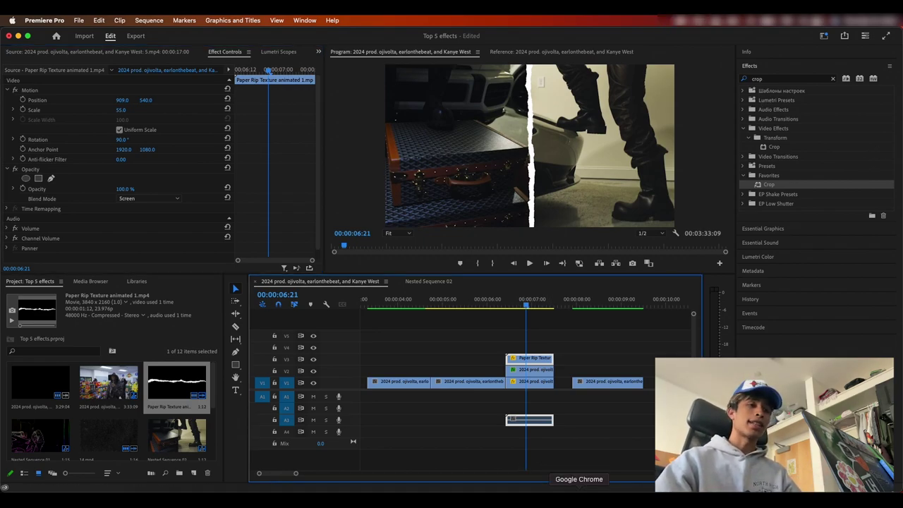
left_click(585, 497)
scroll(457, 223, "down", 2)
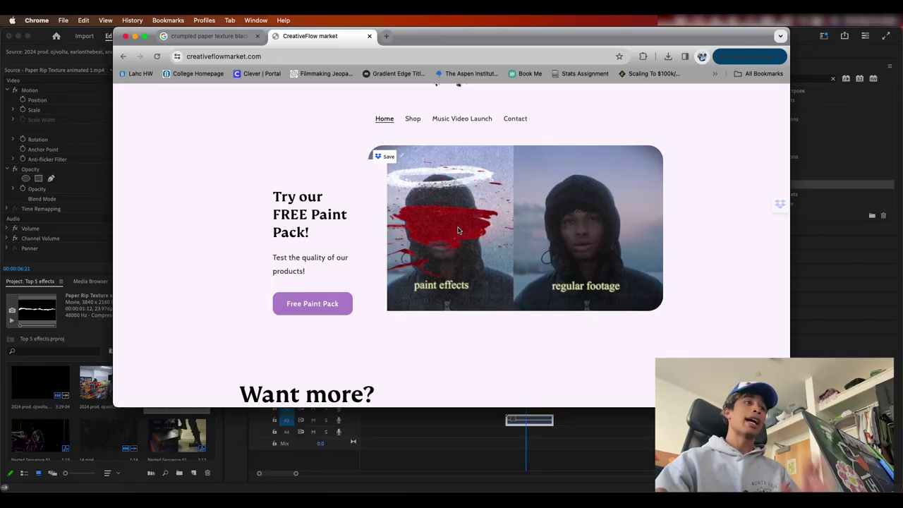
scroll(457, 230, "down", 10)
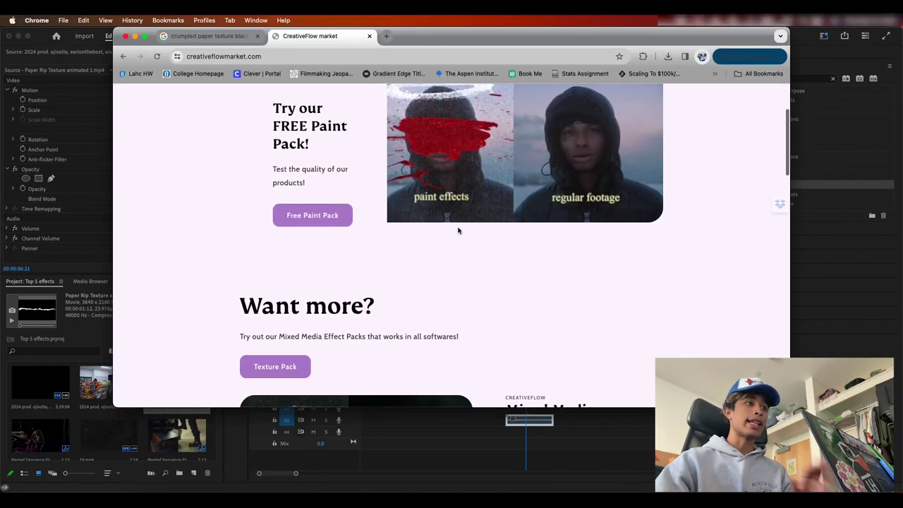
scroll(458, 230, "down", 5)
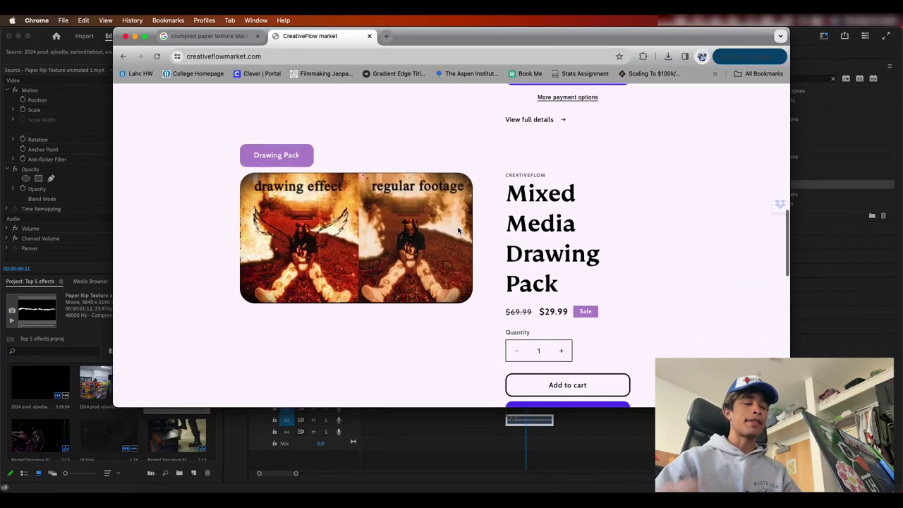
scroll(458, 230, "up", 5)
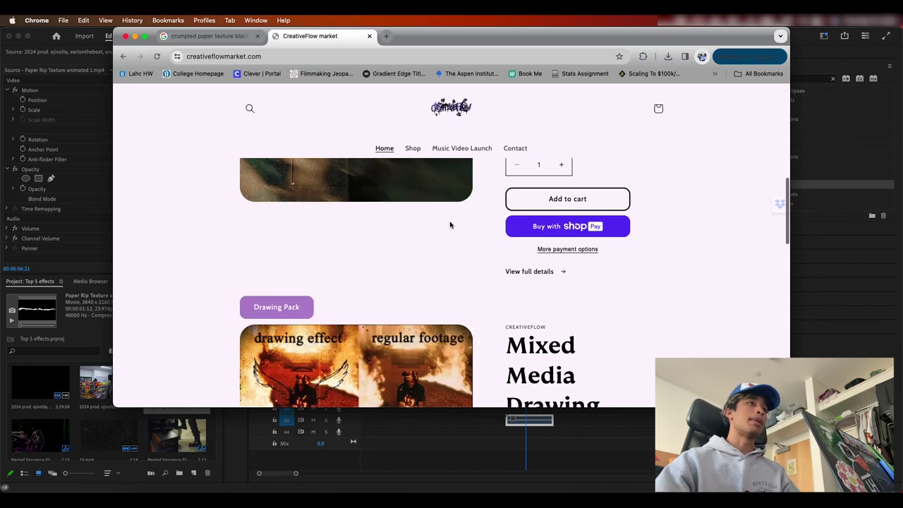
scroll(388, 174, "up", 3)
scroll(327, 260, "up", 3)
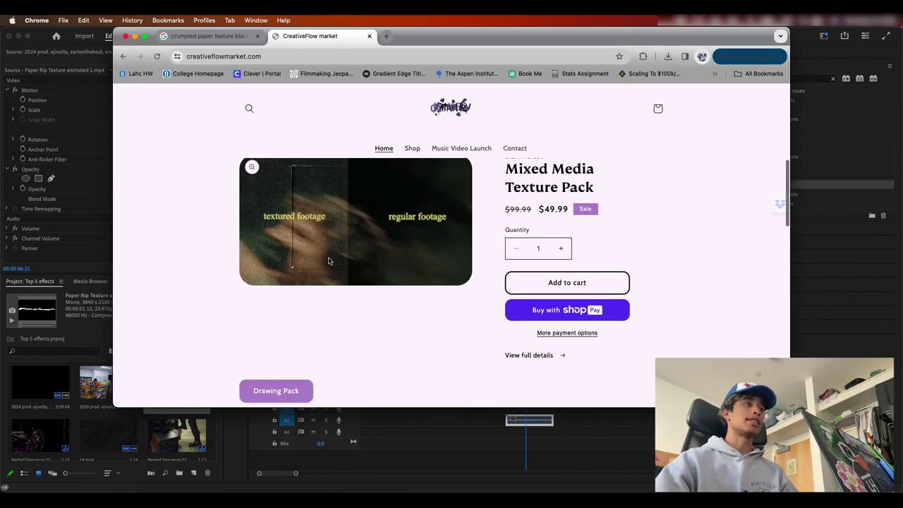
scroll(327, 259, "down", 1)
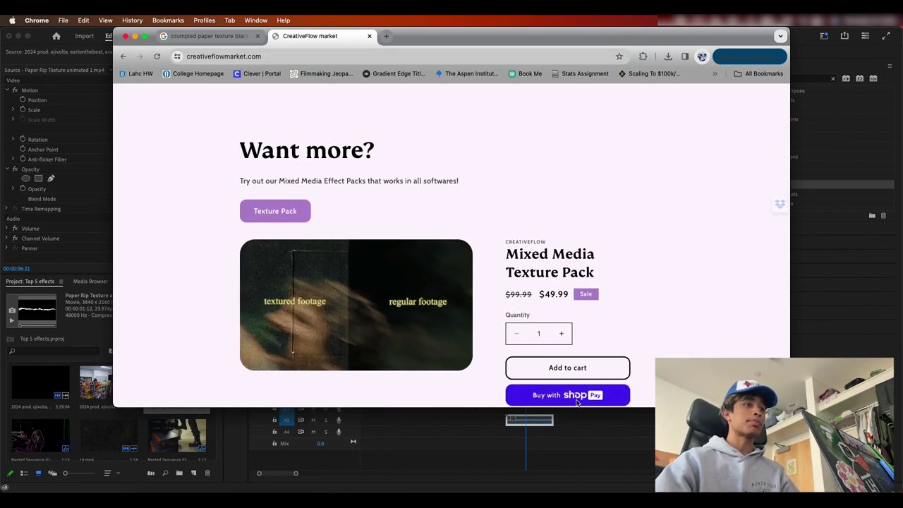
Examine the Mixed Media Texture Pack section on the CreativeFlow market page
left_click_drag(507, 406, 487, 486)
scroll(338, 198, "up", 12)
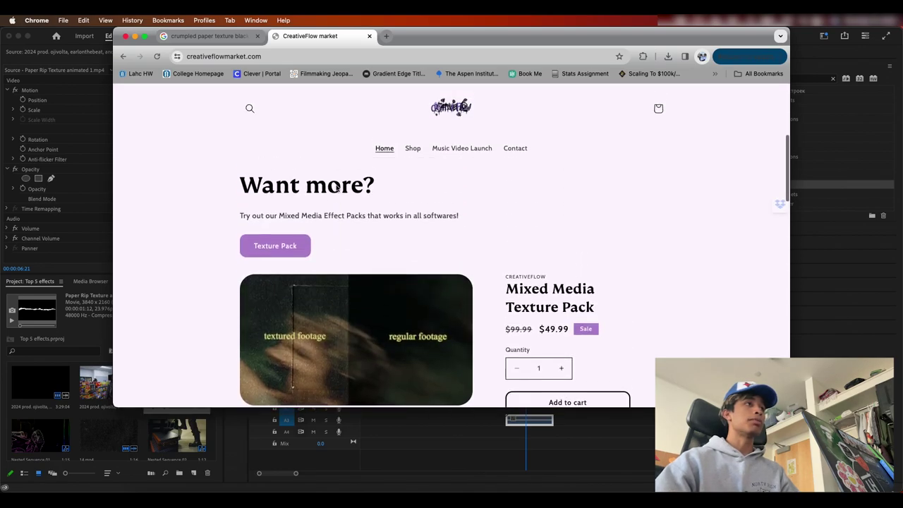
scroll(337, 185, "down", 1)
scroll(321, 232, "down", 1)
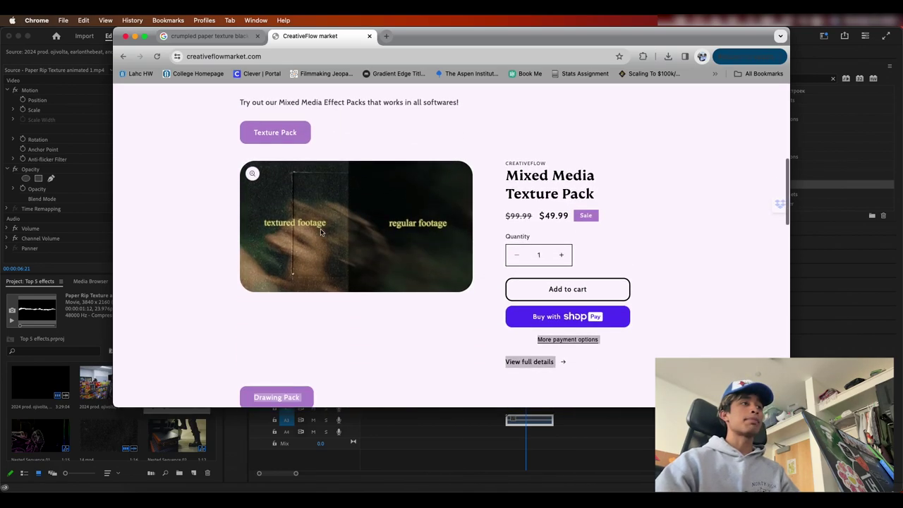
Switch back to Premiere Pro and place 14.mp4 on V4 above the paper rip, aligned with its start
left_click(610, 429)
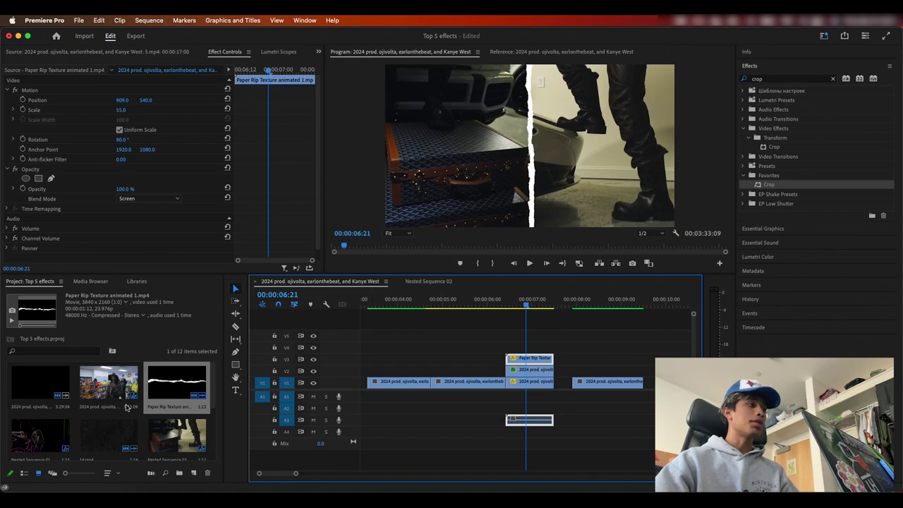
left_click_drag(103, 431, 438, 352)
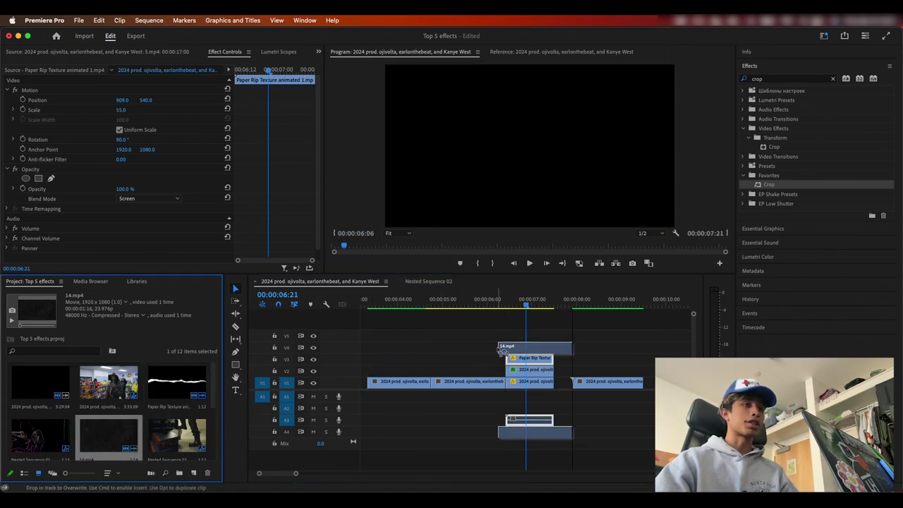
left_click_drag(502, 351, 510, 350)
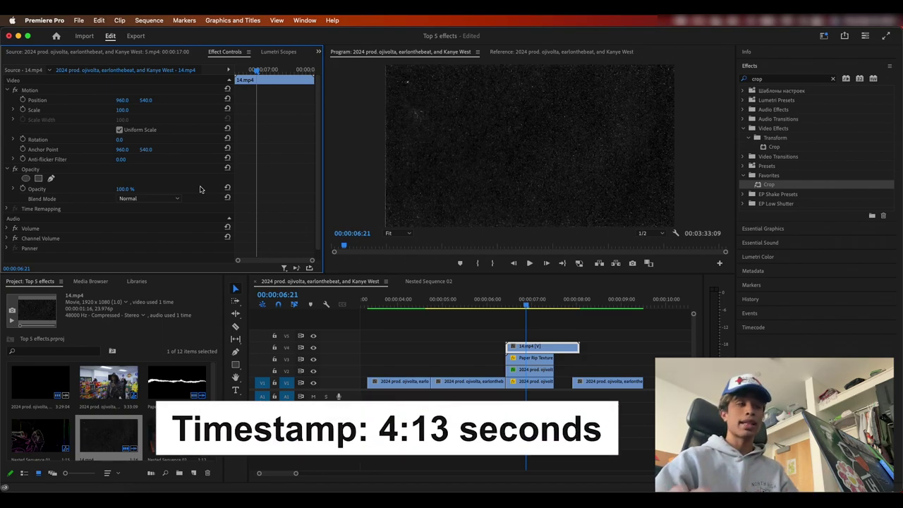
Set the blend mode of 14.mp4 to Screen and trim it to end with the clips below
mouse_move(543, 348)
left_mouse_down()
mouse_move(519, 351)
mouse_move(543, 350)
left_mouse_up()
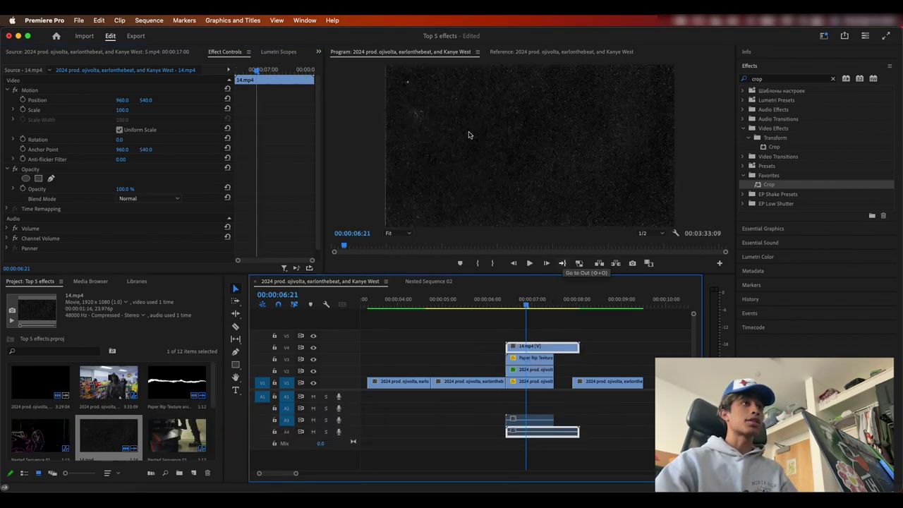
left_click(143, 202)
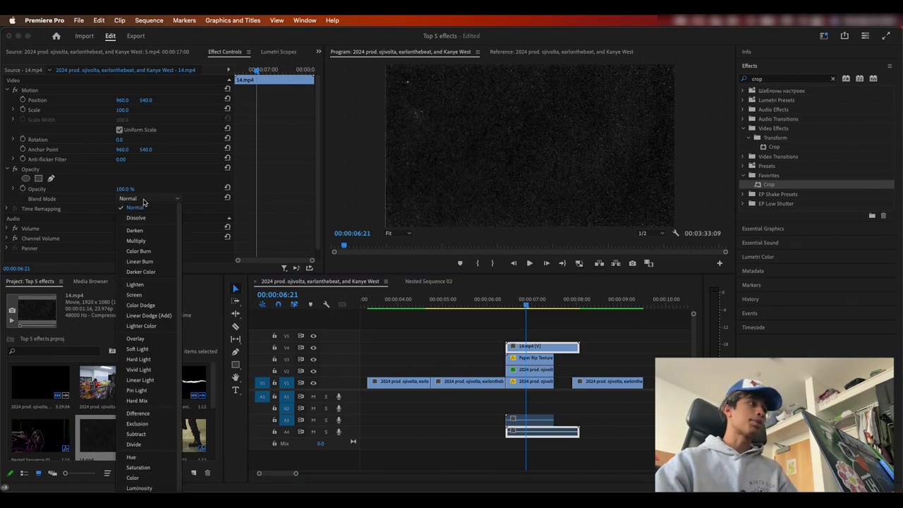
left_click(135, 295)
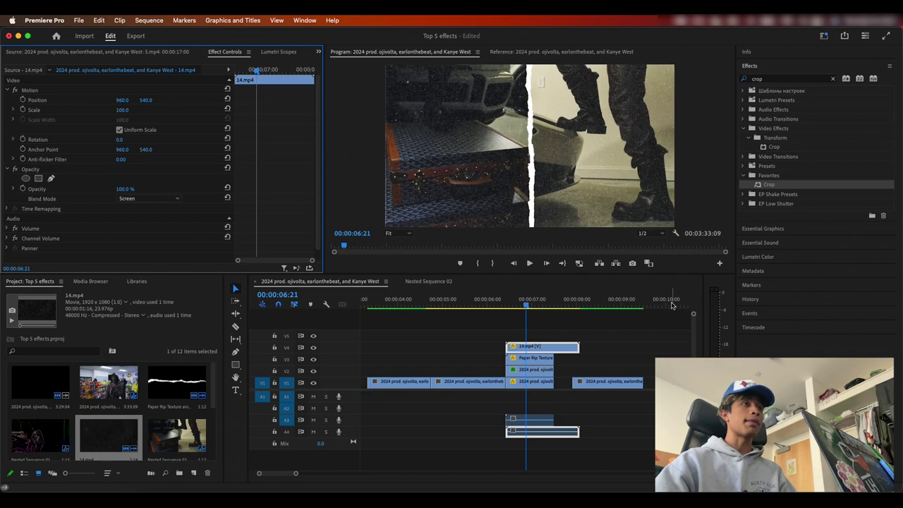
left_click_drag(577, 346, 553, 346)
left_click(520, 303)
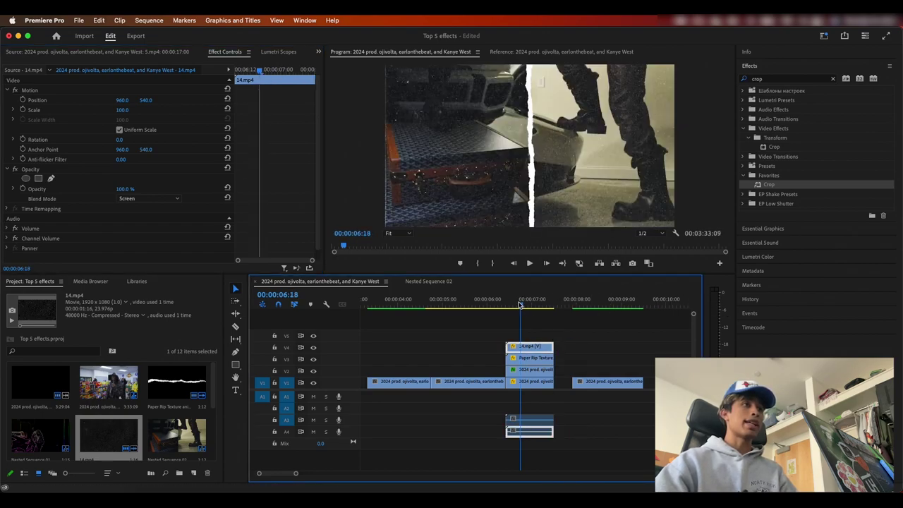
mouse_move(520, 303)
left_mouse_down()
mouse_move(540, 304)
mouse_move(513, 304)
left_mouse_up()
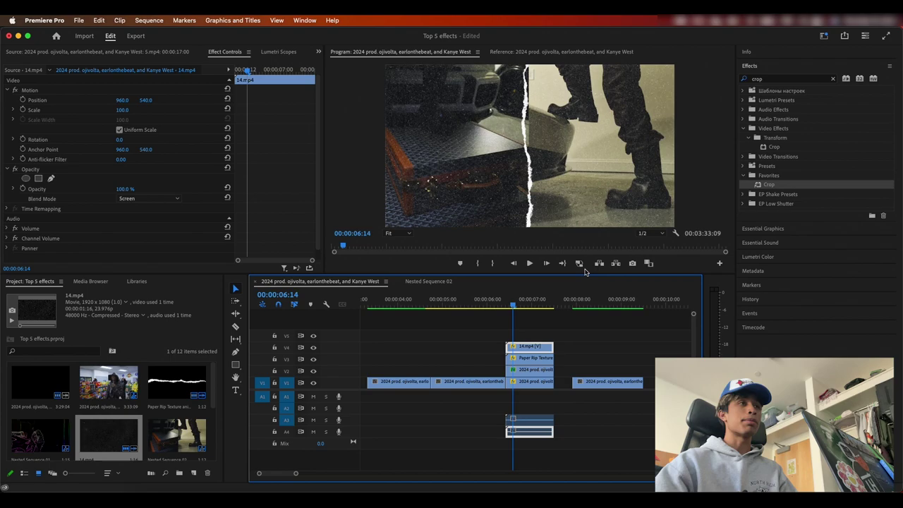
key("space")
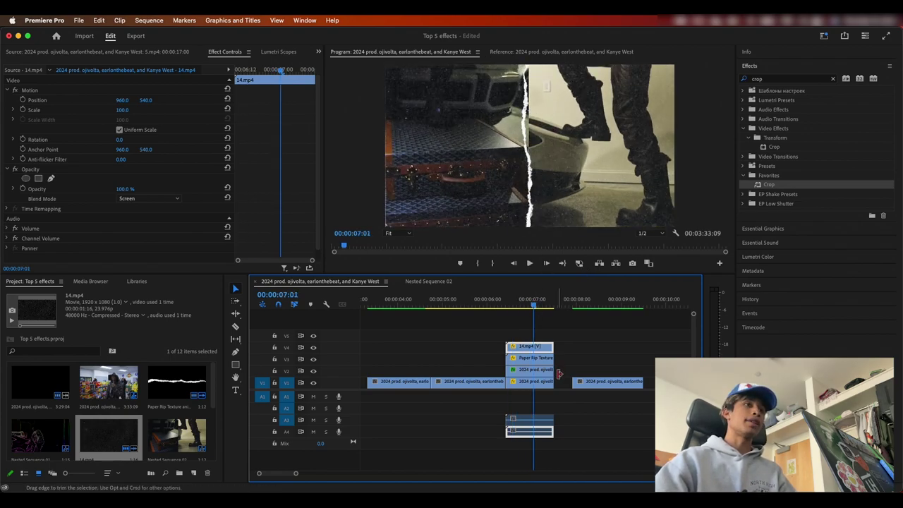
Nest the two split-screen clips on V1 and V2 together, keeping the default sequence name
left_click_drag(561, 379, 536, 379)
right_click(533, 376)
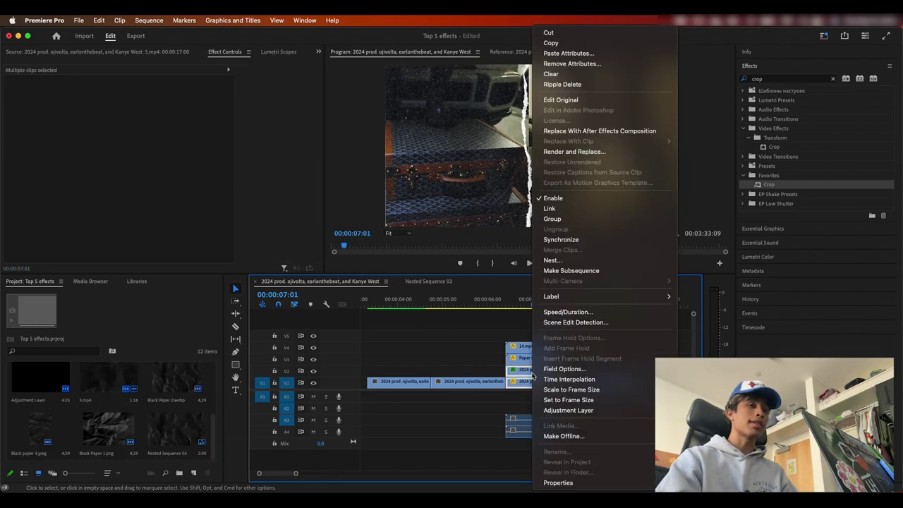
left_click(554, 260)
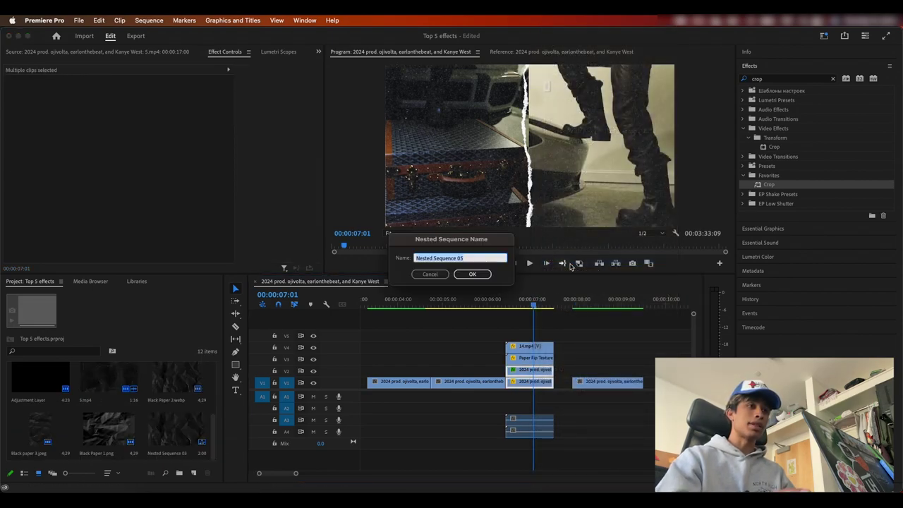
key("Return")
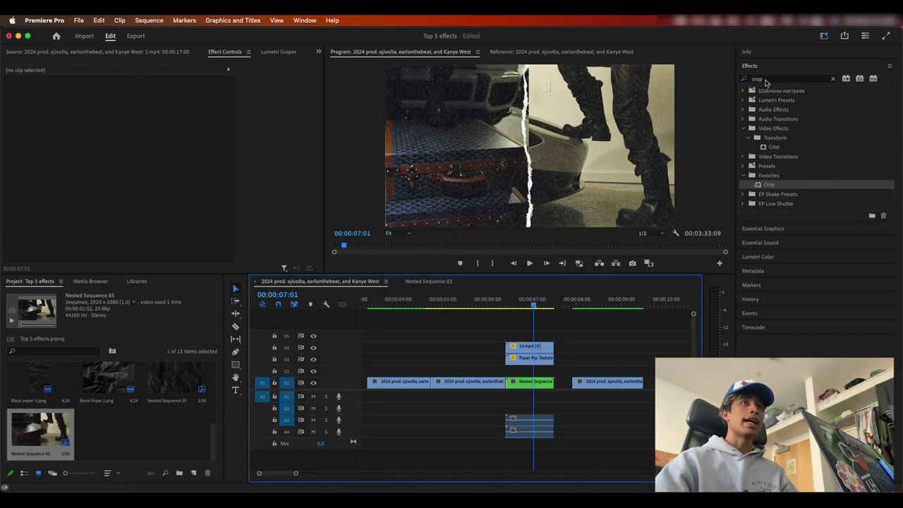
Apply the Posterize Time effect to the nested split-screen sequence and set its frame rate to 12
left_click(766, 80)
type("poster")
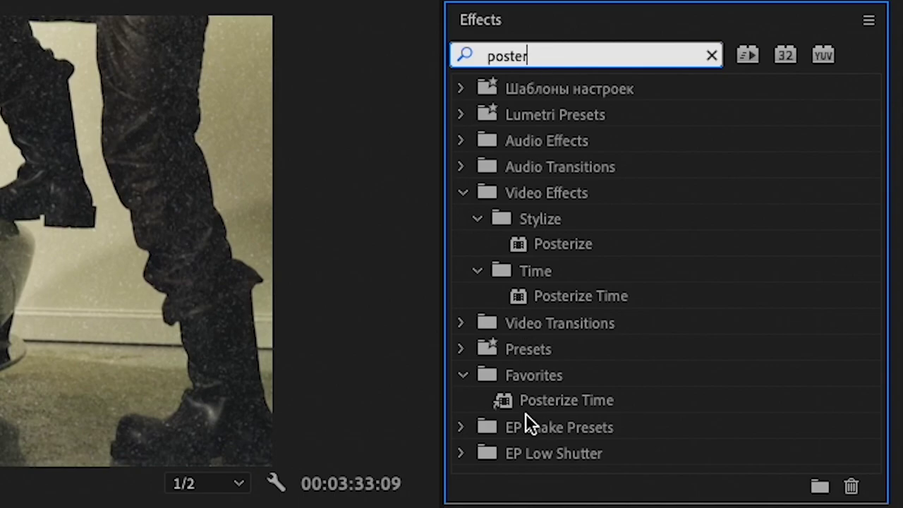
left_click_drag(535, 404, 577, 324)
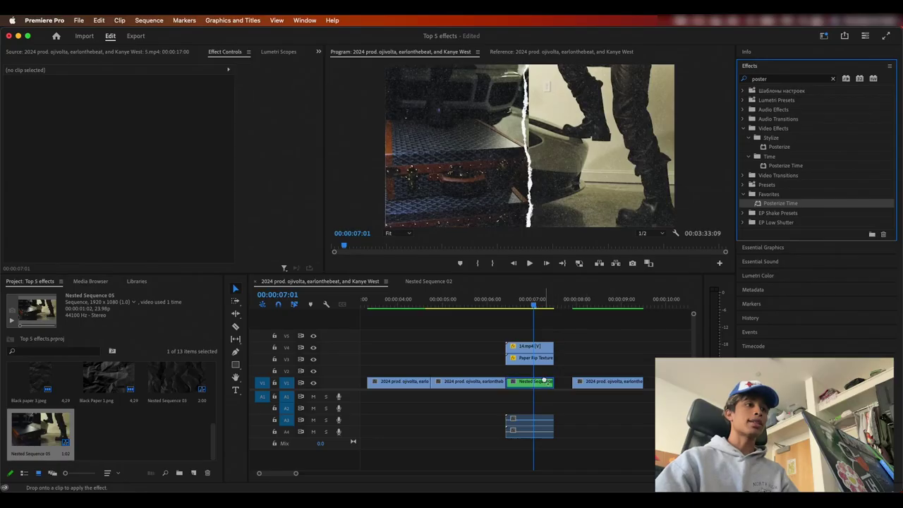
left_click_drag(545, 381, 545, 380)
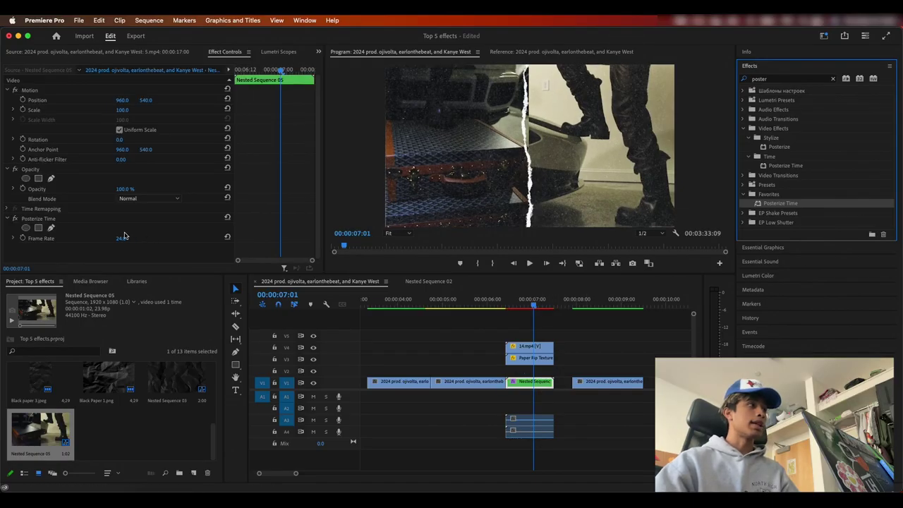
left_click(129, 237)
type("12")
key("Return")
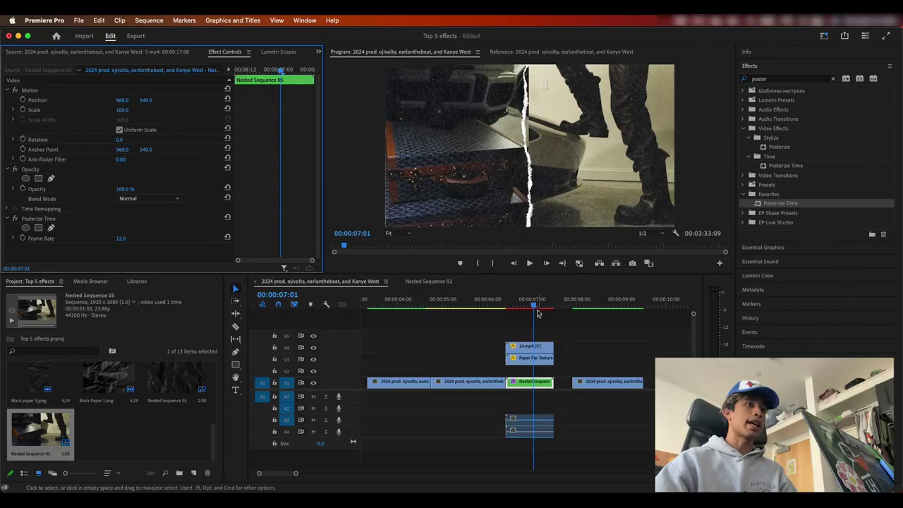
mouse_move(536, 309)
left_mouse_down()
mouse_move(513, 311)
mouse_move(545, 308)
left_mouse_up()
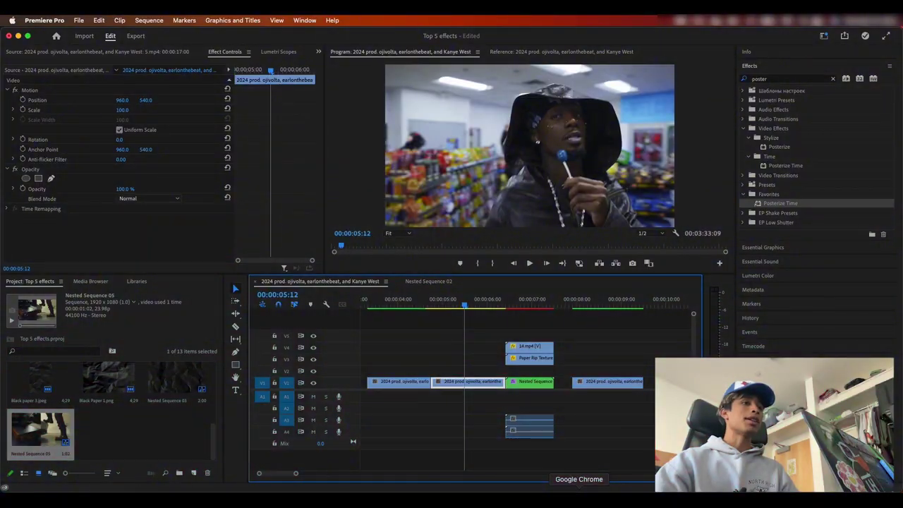
Switch to Google Chrome and look through the image results for "crumpled paper texture black"
left_click(578, 497)
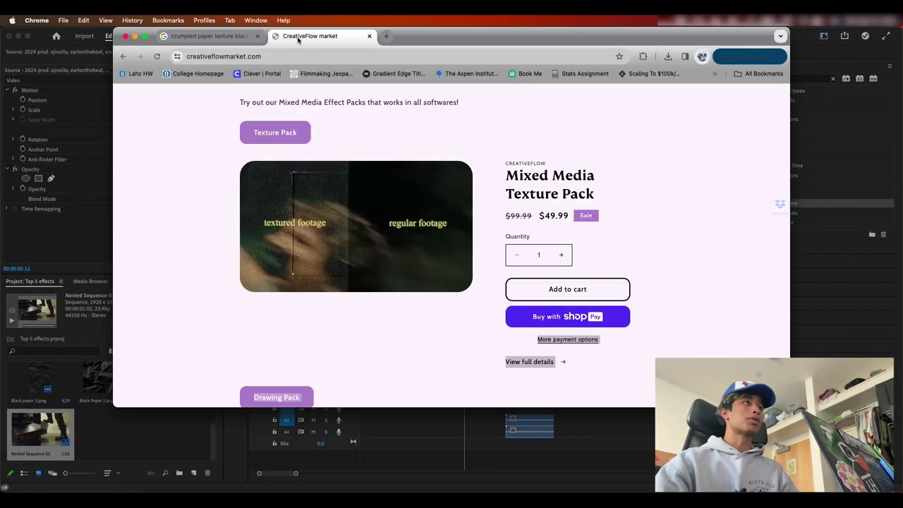
left_click(232, 36)
scroll(320, 169, "up", 2)
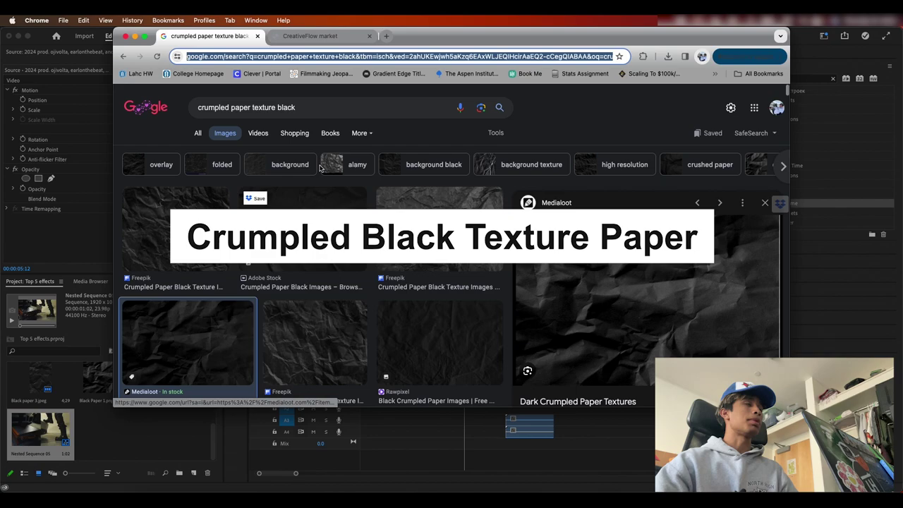
scroll(321, 169, "down", 1)
scroll(320, 169, "down", 10)
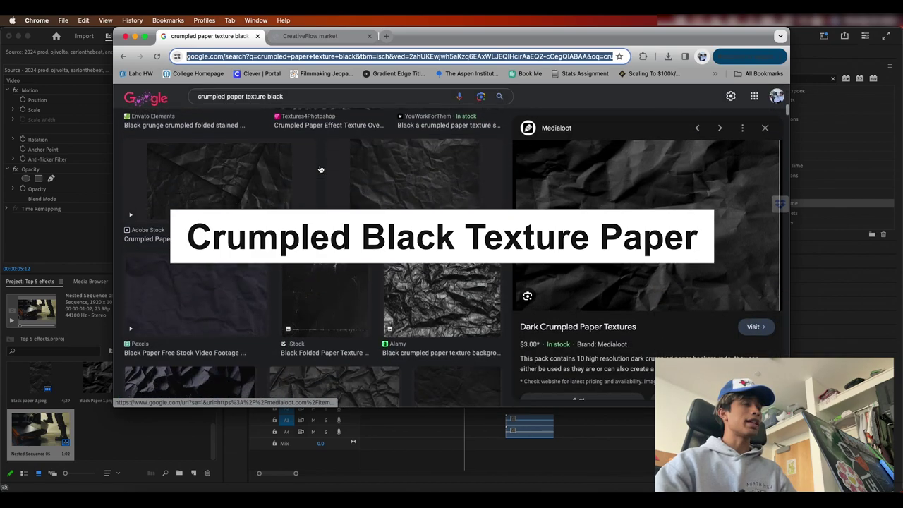
scroll(319, 168, "down", 3)
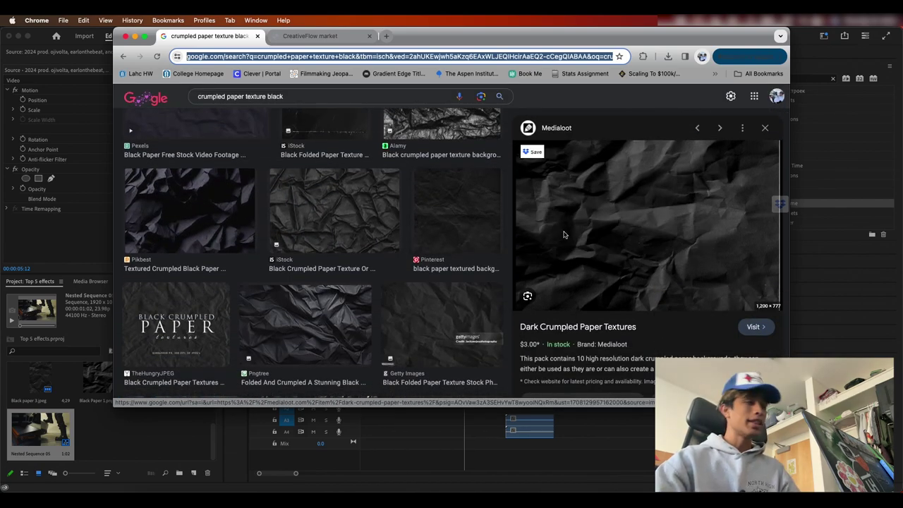
scroll(429, 180, "up", 12)
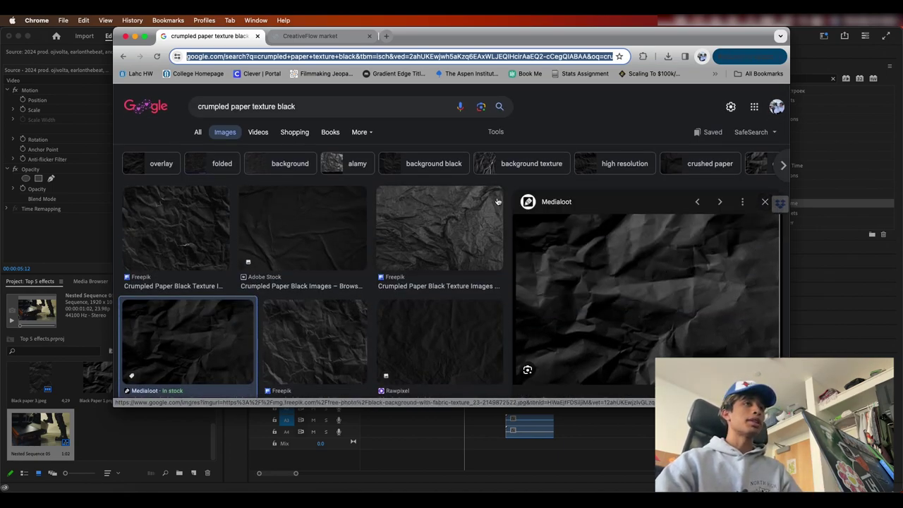
Open Medialoot's Dark Crumpled Paper Textures page and capture a screenshot of the large black paper image
left_click(591, 241)
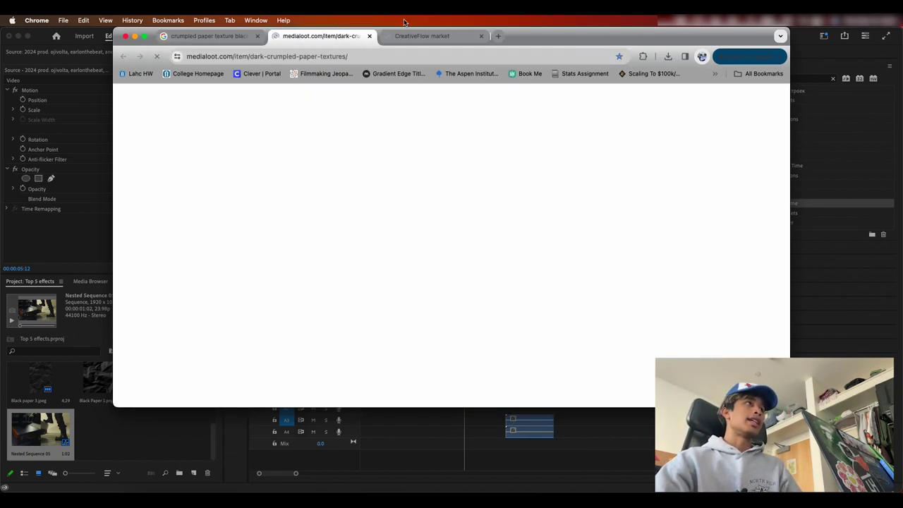
scroll(529, 203, "down", 2)
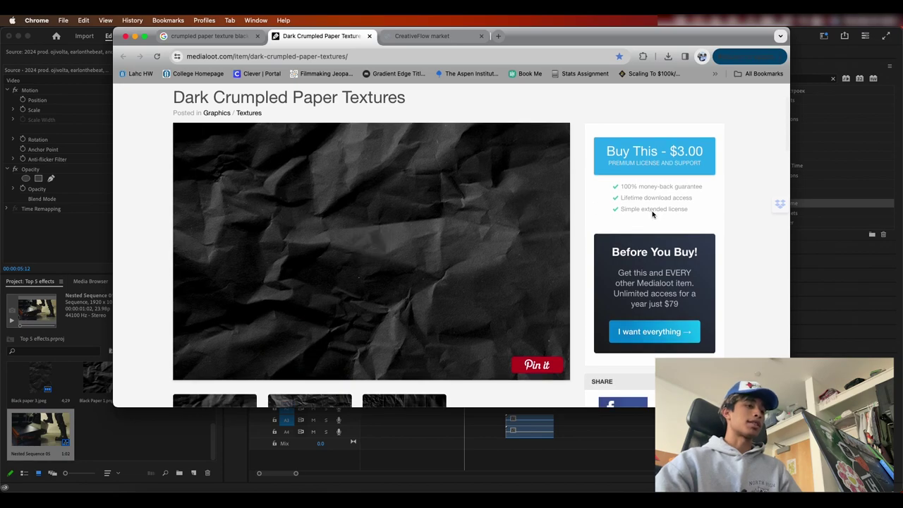
key("super+shift+4")
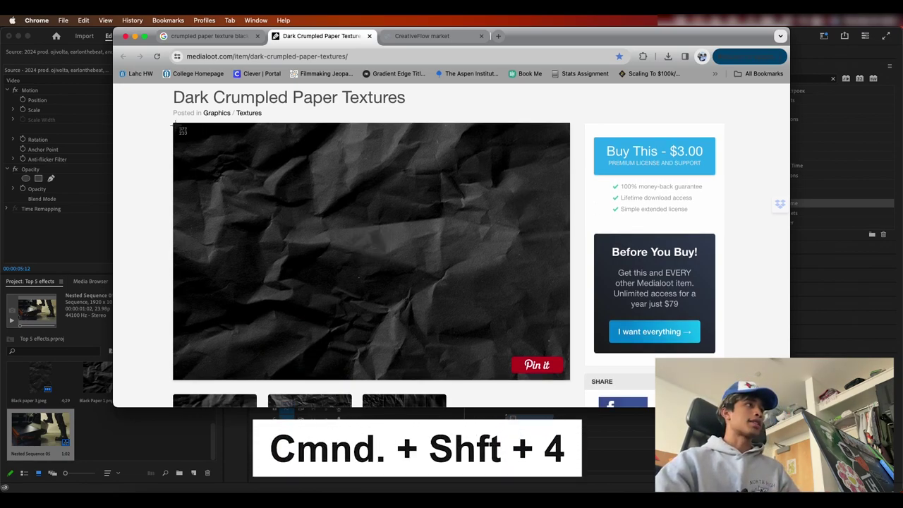
left_click_drag(175, 124, 569, 380)
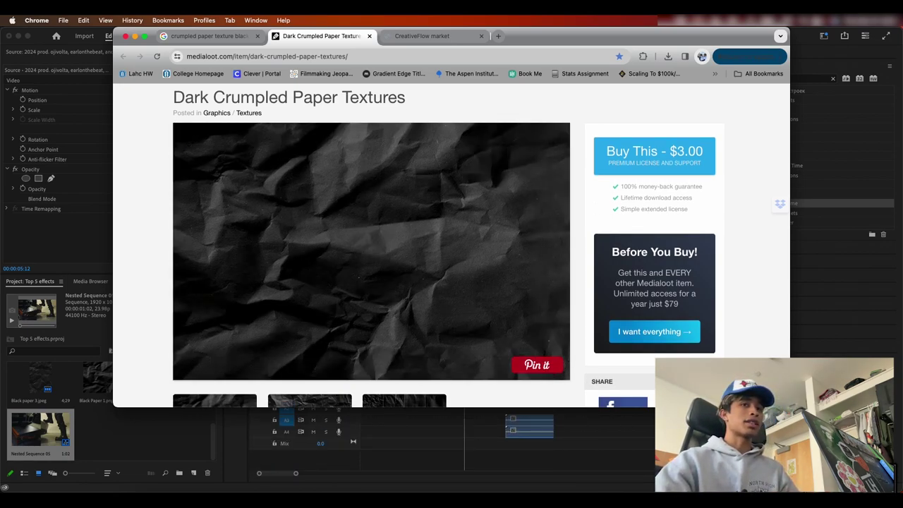
Return to Premiere Pro and place Black Paper 2.webp, Black paper 3.jpeg and Black Paper 1.png one after another on V1
key("super+Tab")
left_click_drag(839, 451, 432, 325)
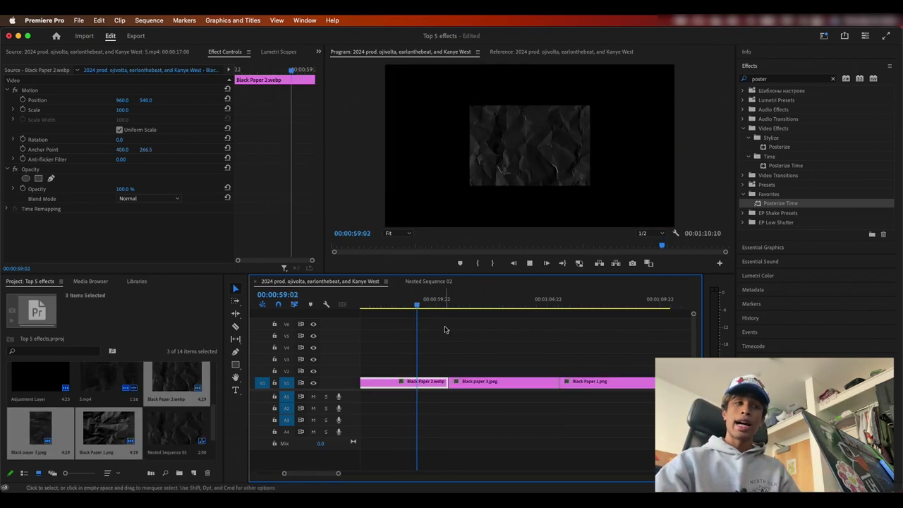
mouse_move(466, 301)
left_mouse_down()
mouse_move(569, 302)
mouse_move(473, 303)
left_mouse_up()
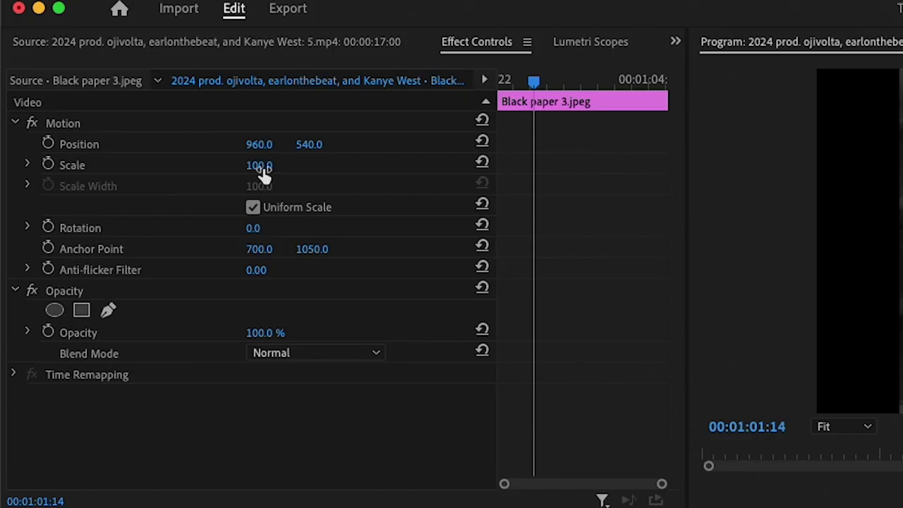
Scale Black paper 3.jpeg to 139, Black Paper 2.webp to 244 and Black Paper 1.png to 302 so they fill the frame
left_click_drag(123, 110, 149, 110)
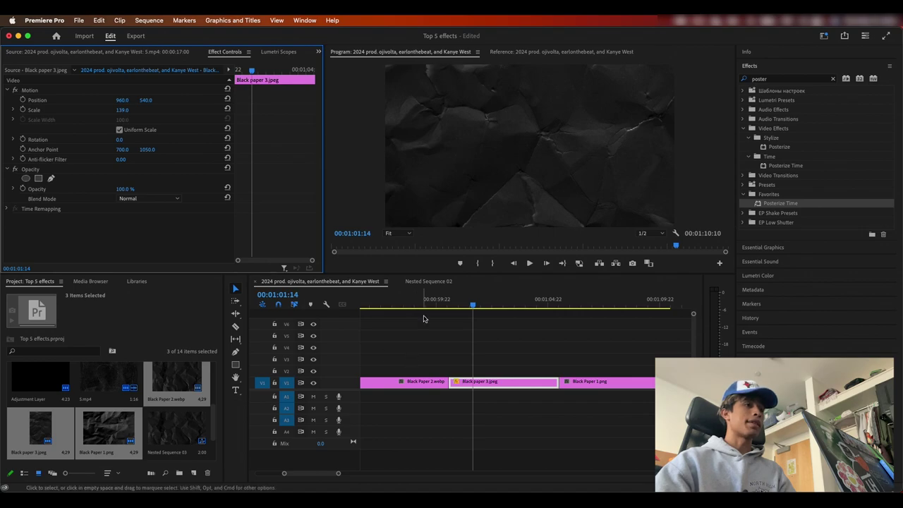
left_click(410, 384)
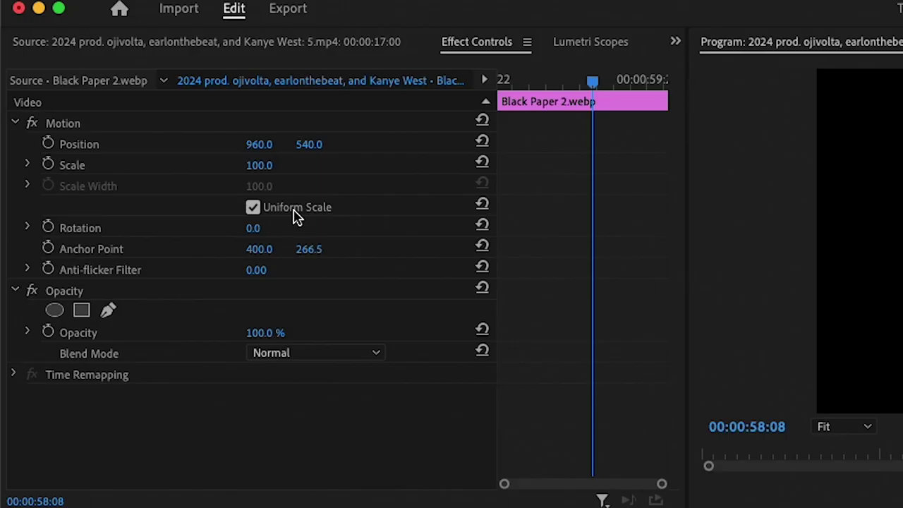
left_click_drag(123, 110, 223, 110)
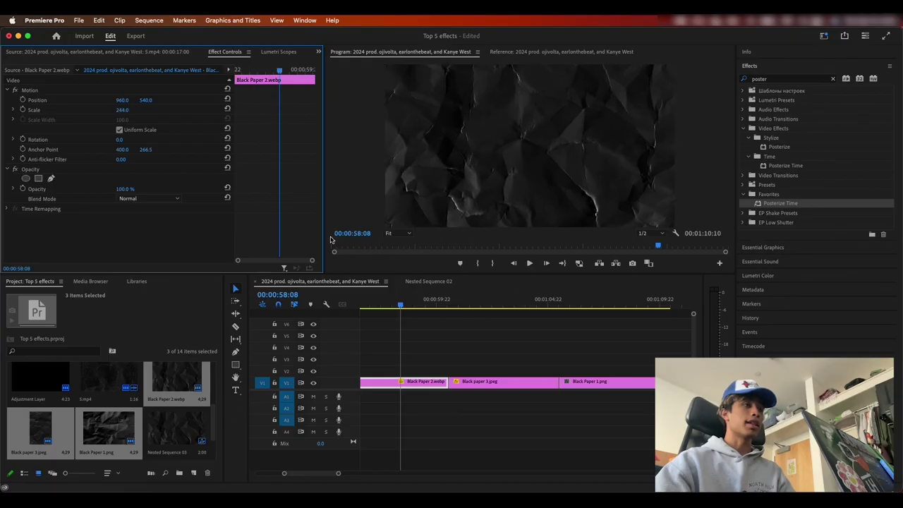
left_click_drag(652, 299, 643, 305)
left_click_drag(124, 110, 216, 110)
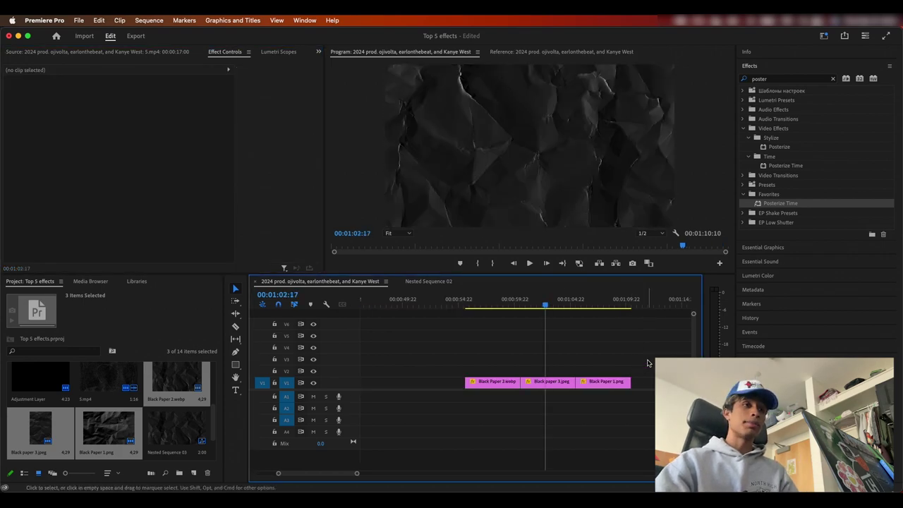
Set the duration of the three black paper clips on V1 to 3 frames each
left_click_drag(647, 362, 491, 395)
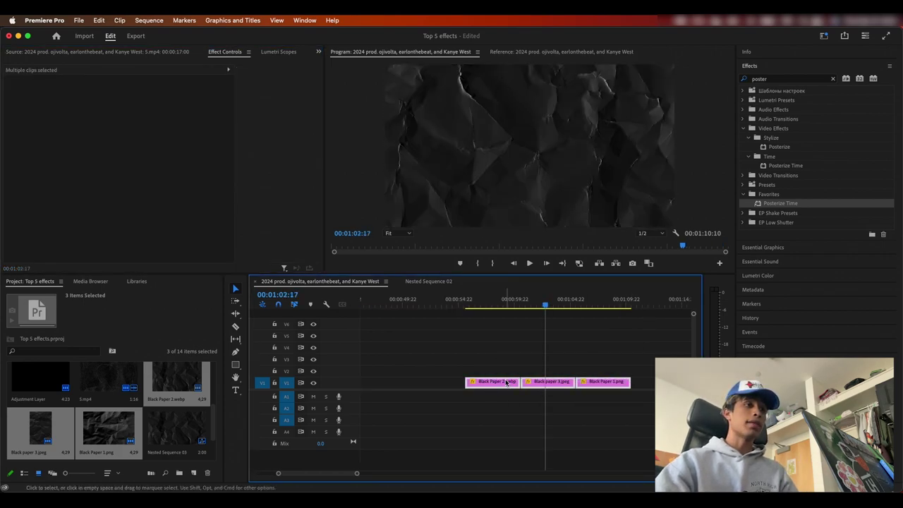
right_click(505, 381)
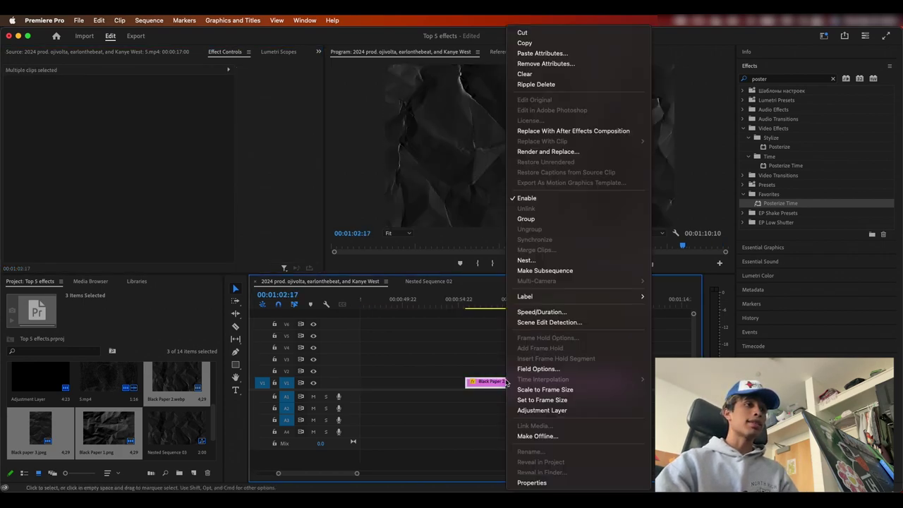
left_click(541, 312)
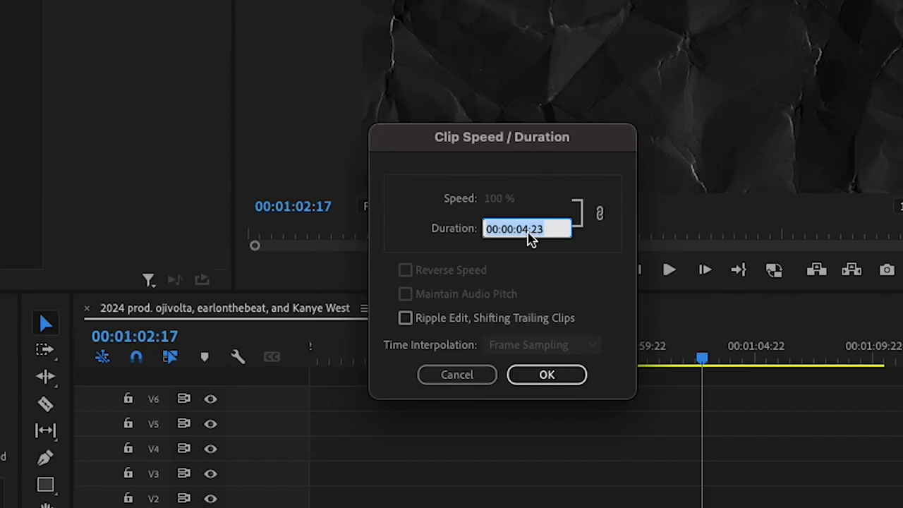
left_click(463, 245)
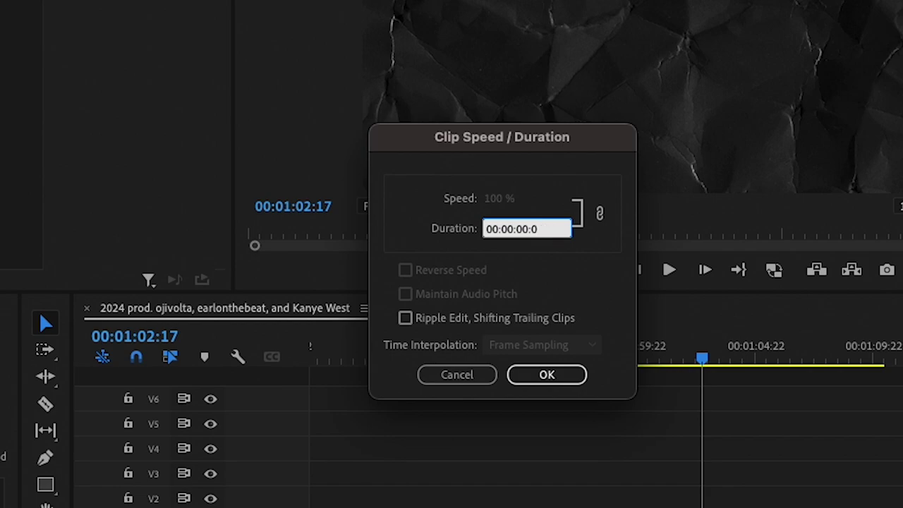
left_click(560, 377)
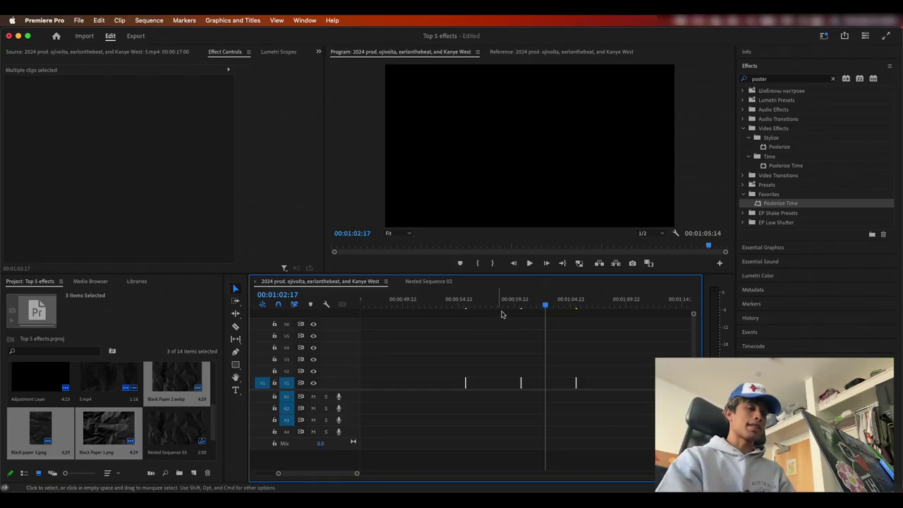
Close the gaps between the three shortened paper clips and play them back
left_click(139, 20)
left_click(165, 263)
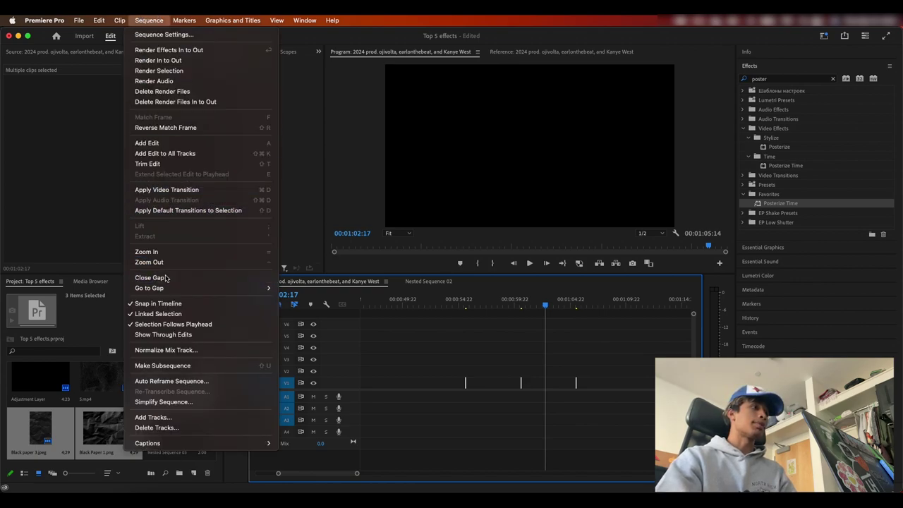
left_click_drag(530, 302, 468, 303)
key("equal")
key("equal")
key("equal")
left_click(502, 304)
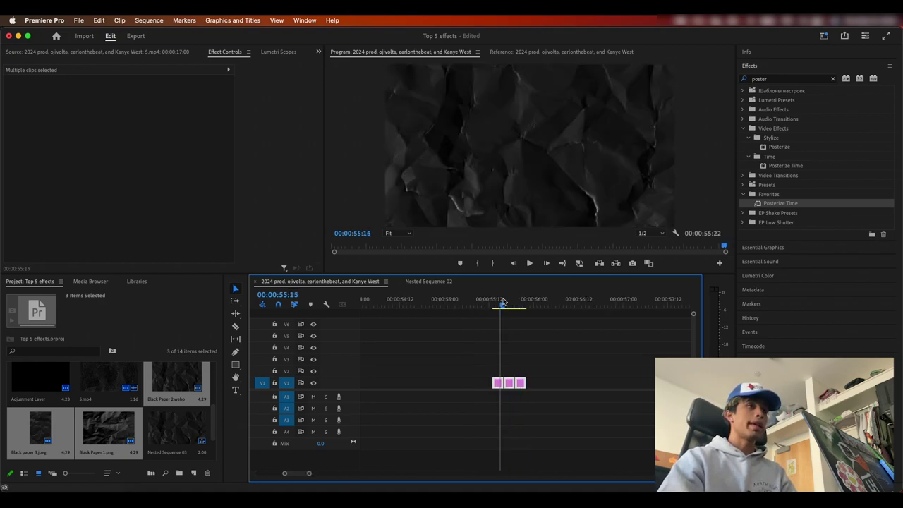
key("space")
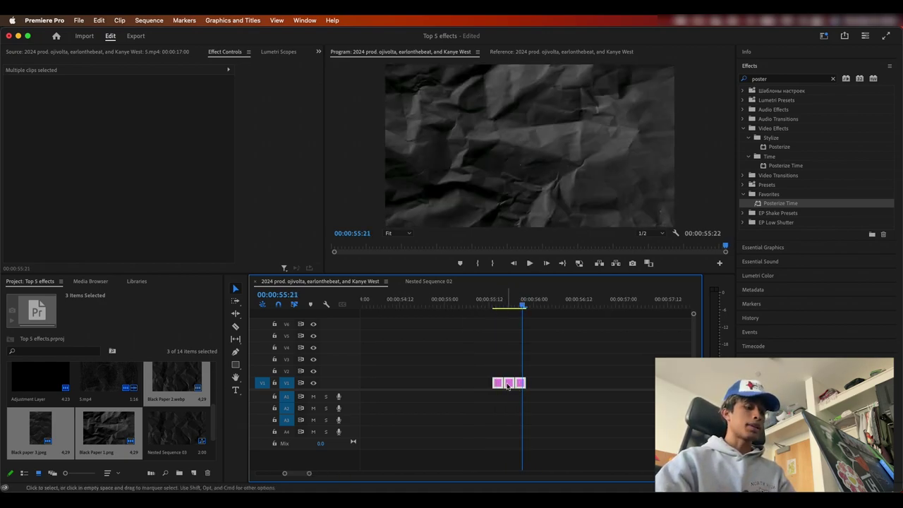
Duplicate the three-clip paper group three times along V1 and close the gaps between all the copies
left_click_drag(508, 387, 625, 386)
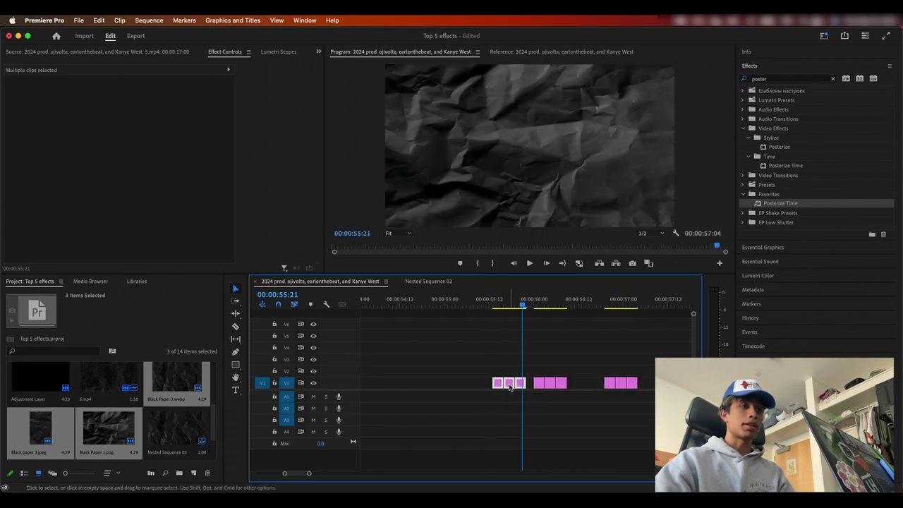
left_click_drag(509, 387, 459, 388)
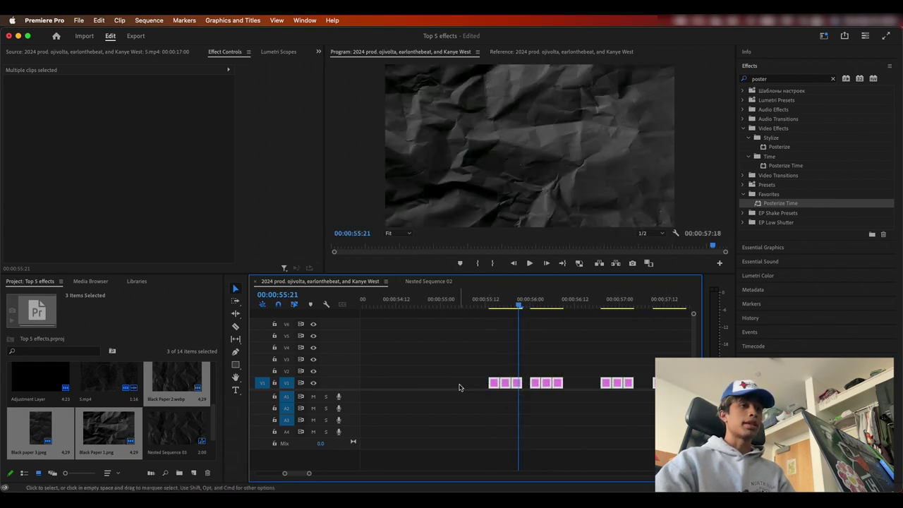
left_click(163, 19)
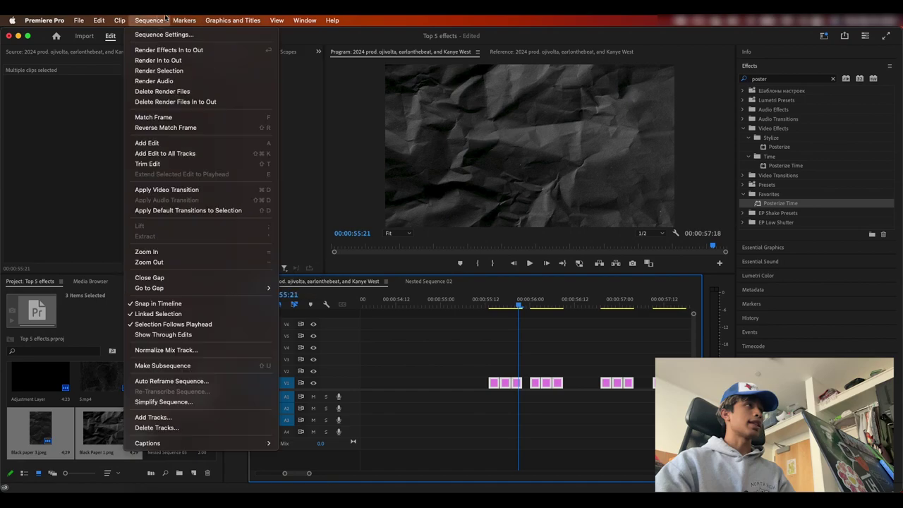
left_click(193, 278)
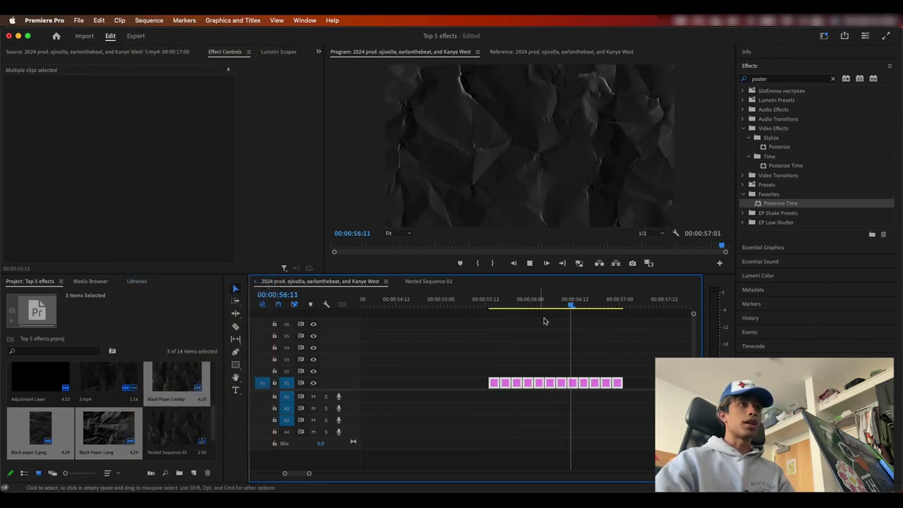
Play and scrub through the joined paper clips to check the flickering texture
key("space")
left_click_drag(492, 303, 557, 303)
left_click(590, 345)
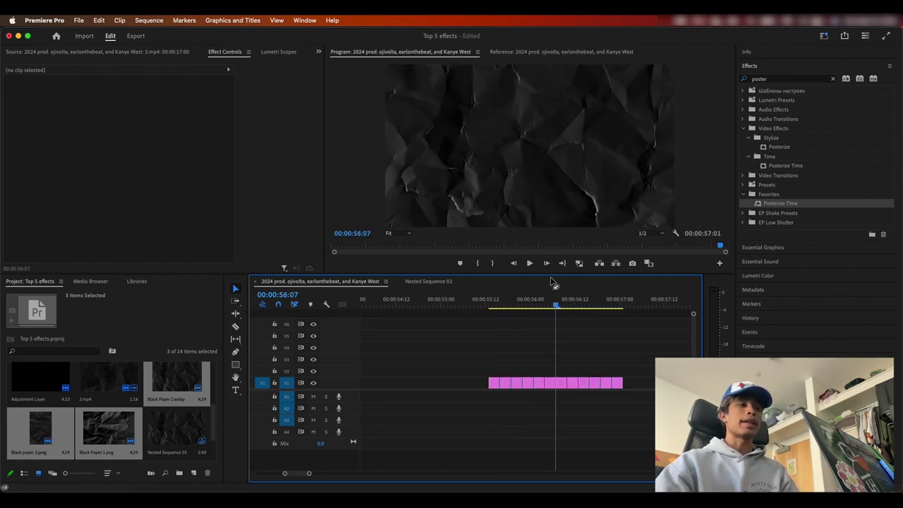
left_click(562, 305)
left_click_drag(563, 306, 545, 311)
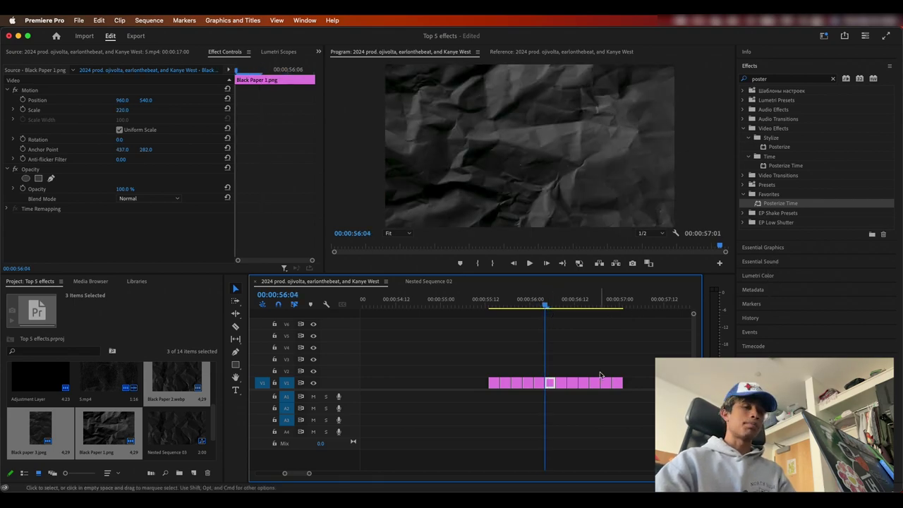
Duplicate the twelve-clip run directly before itself on V1 and nest all the paper clips into one sequence
left_click_drag(562, 377, 493, 387)
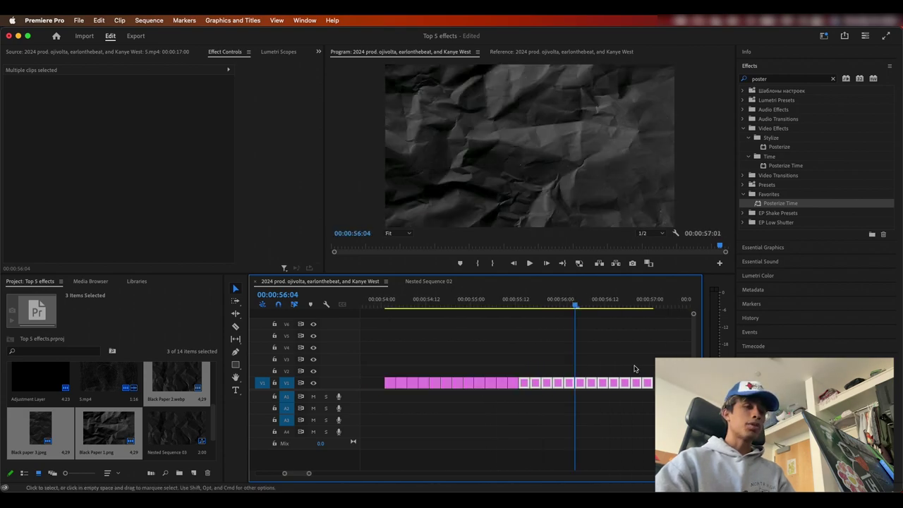
left_click_drag(634, 368, 388, 379)
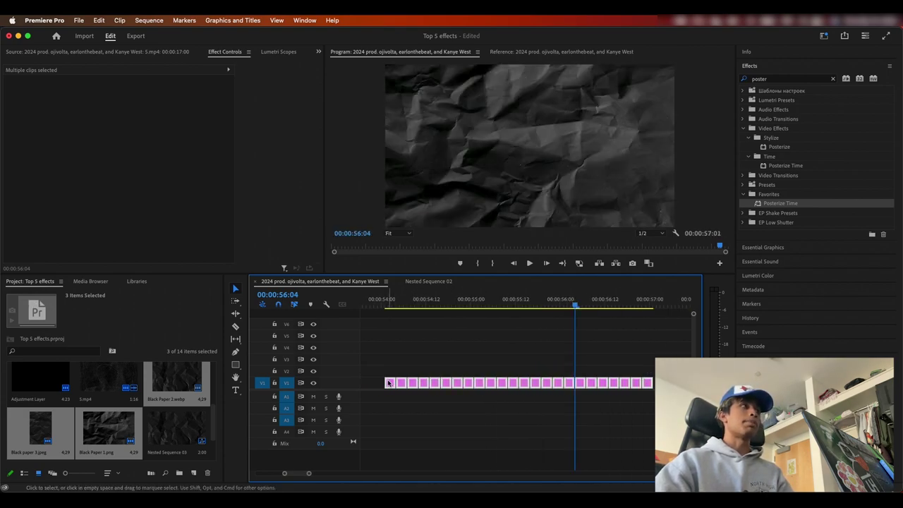
left_click_drag(665, 358, 369, 390)
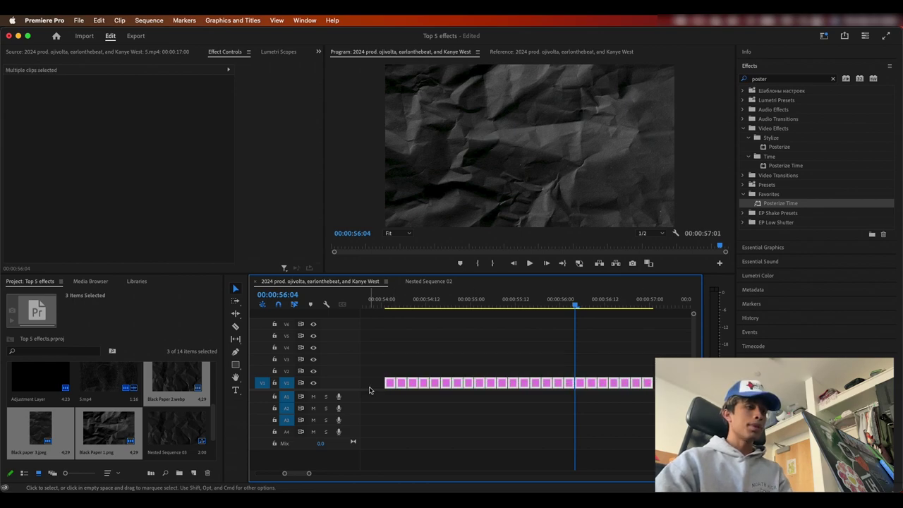
key("n")
left_click(470, 274)
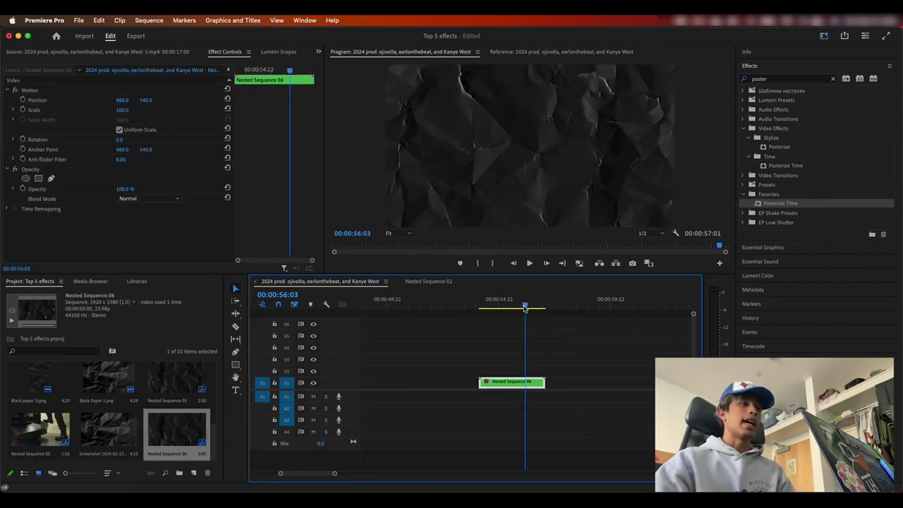
left_click_drag(526, 307, 498, 318)
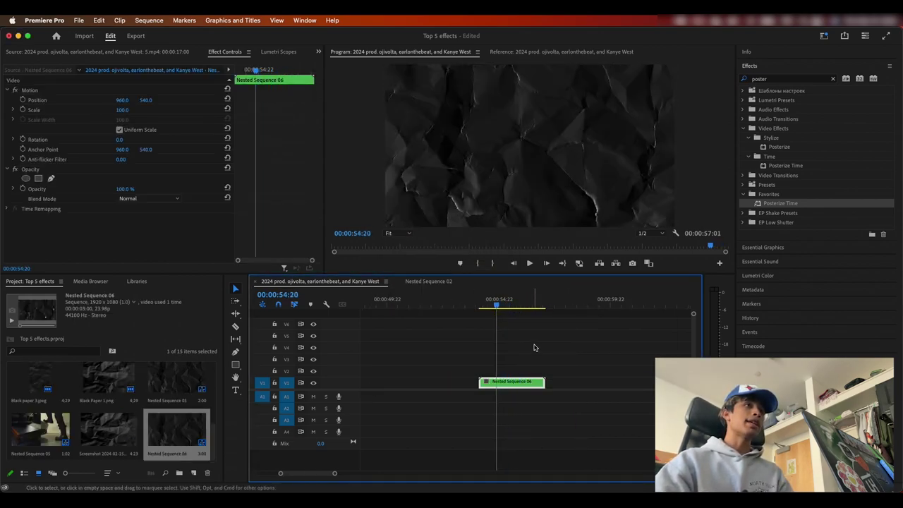
Move the nested paper sequence to V2 so it starts above the second music video clip
key("minus")
key("minus")
key("minus")
key("minus")
left_click_drag(438, 386, 483, 371)
key("equal")
key("equal")
key("equal")
key("equal")
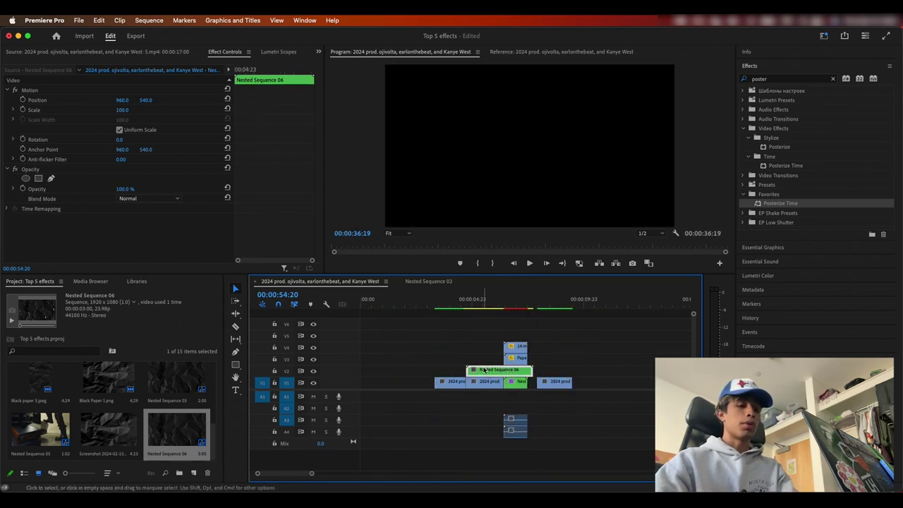
Set the nested paper sequence's blend mode to Screen and play the overlay over the footage
key("minus")
key("minus")
key("minus")
left_click_drag(510, 307, 376, 325)
key("equal")
key("equal")
key("equal")
key("equal")
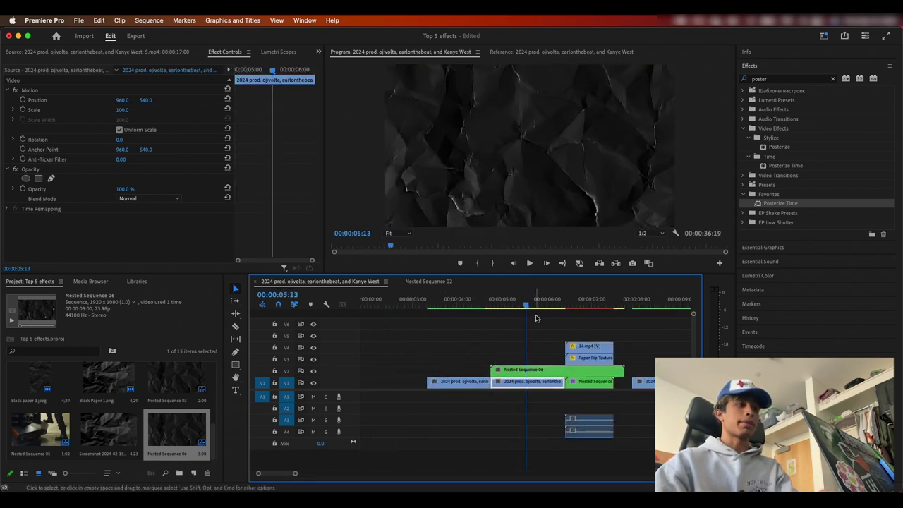
left_click_drag(528, 306, 504, 312)
left_click(534, 359)
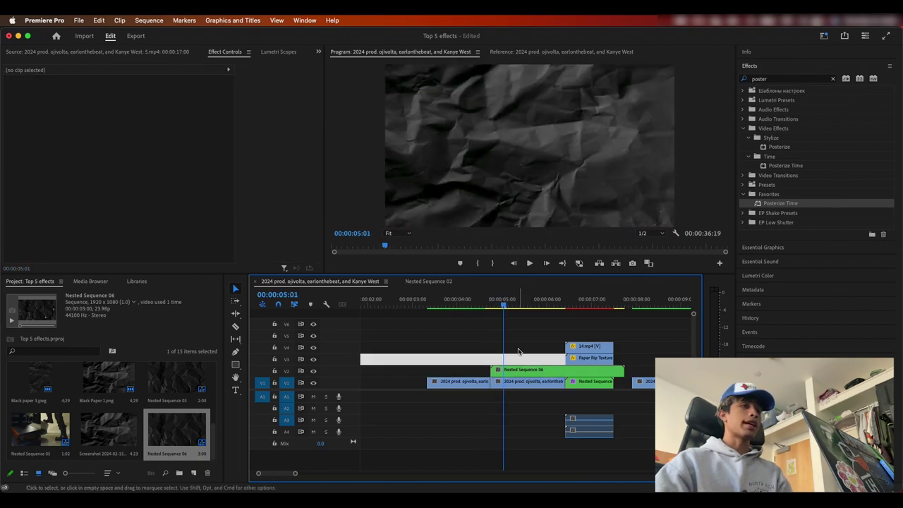
left_click(525, 369)
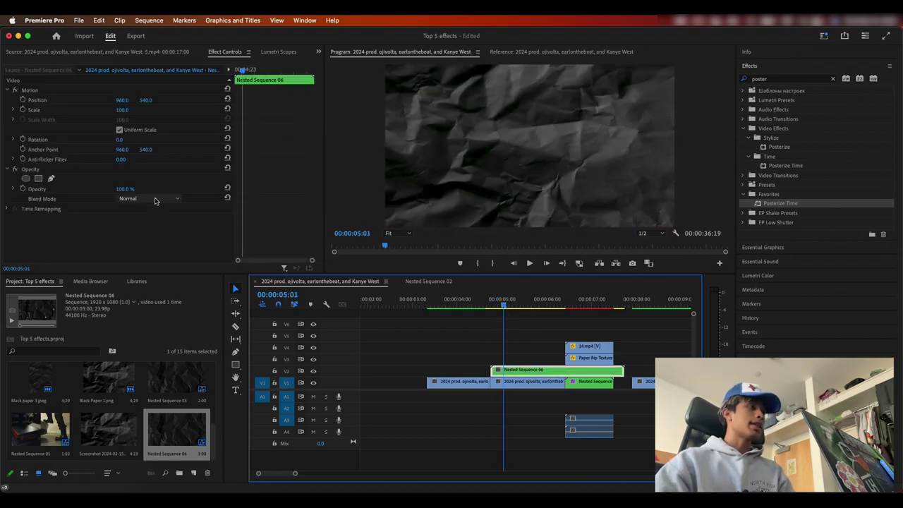
left_click(156, 201)
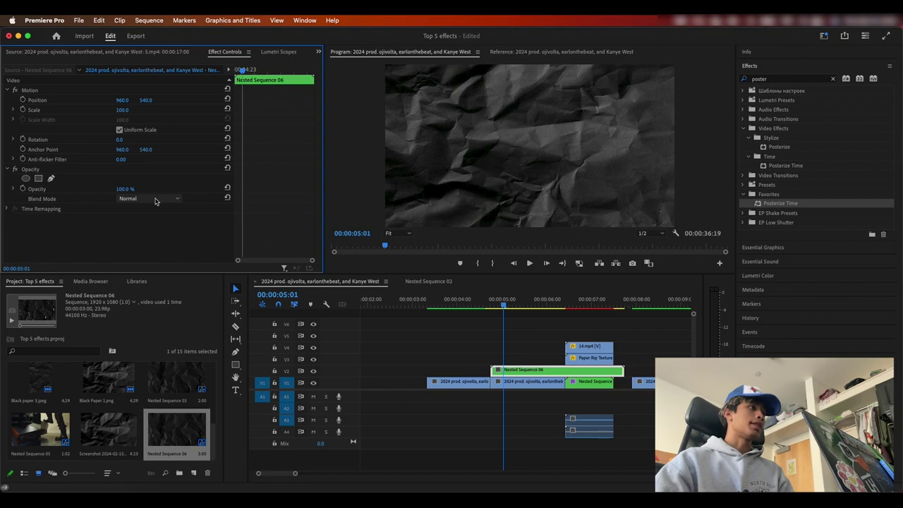
left_click(154, 198)
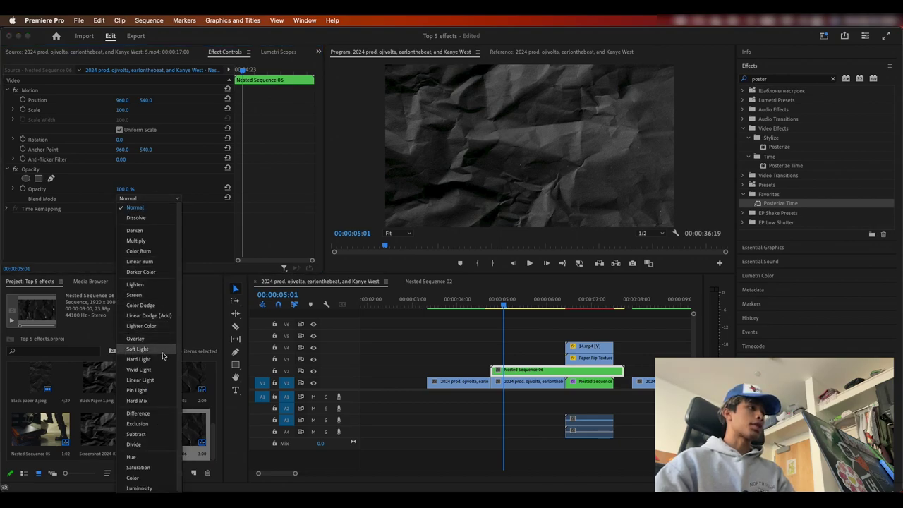
left_click(153, 299)
key("space")
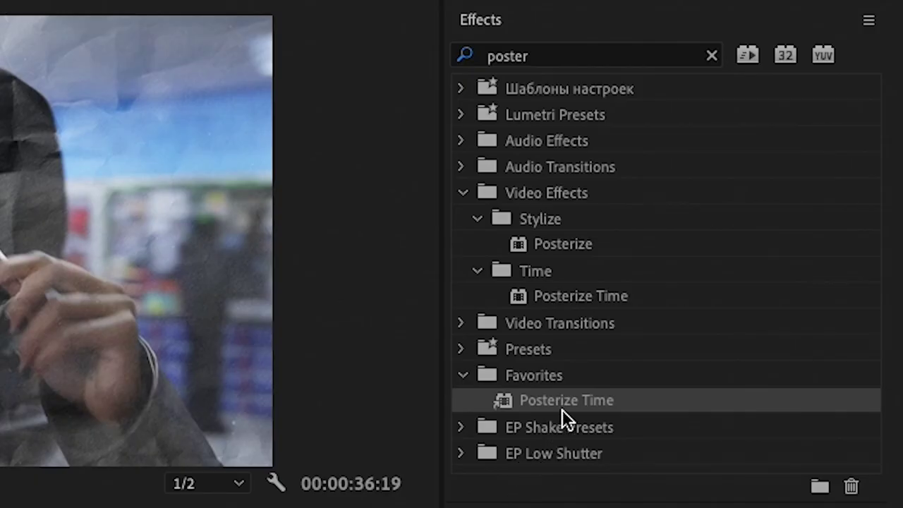
Trim the paper overlay to the end of the clip beneath it and apply Posterize Time to that clip with a frame rate of 12
left_click_drag(562, 406, 522, 387)
left_click(126, 239)
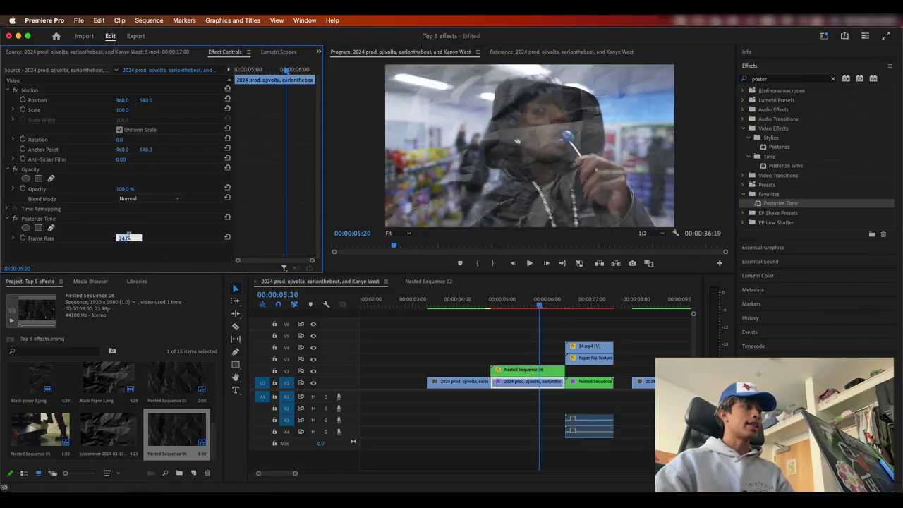
left_click(540, 336)
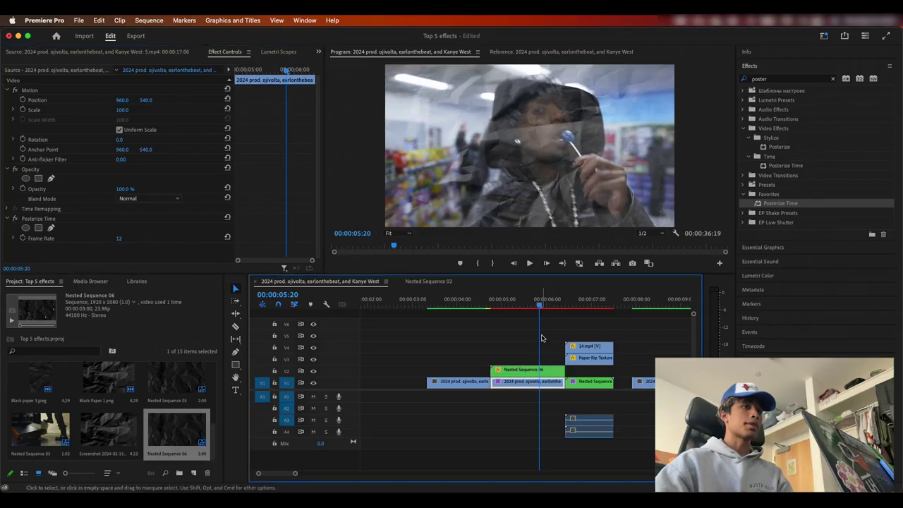
Play and scrub through the transition from the plain clip into the posterized clip with the paper overlay
left_click_drag(536, 301, 497, 306)
key("space")
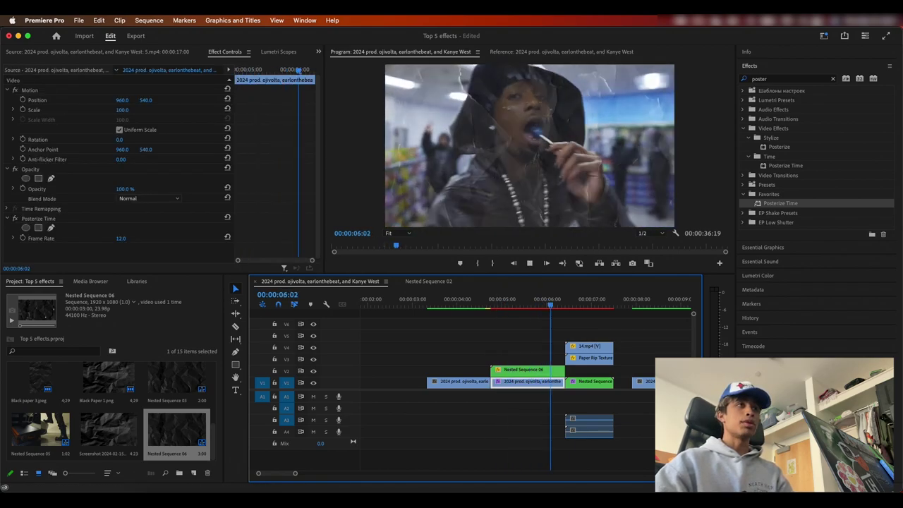
key("space")
left_click_drag(572, 307, 475, 319)
key("space")
key("space")
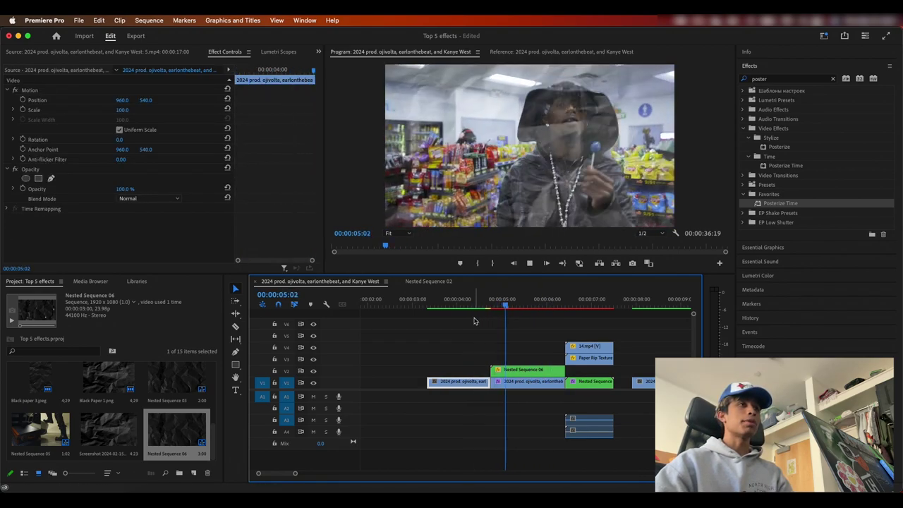
left_click(555, 308)
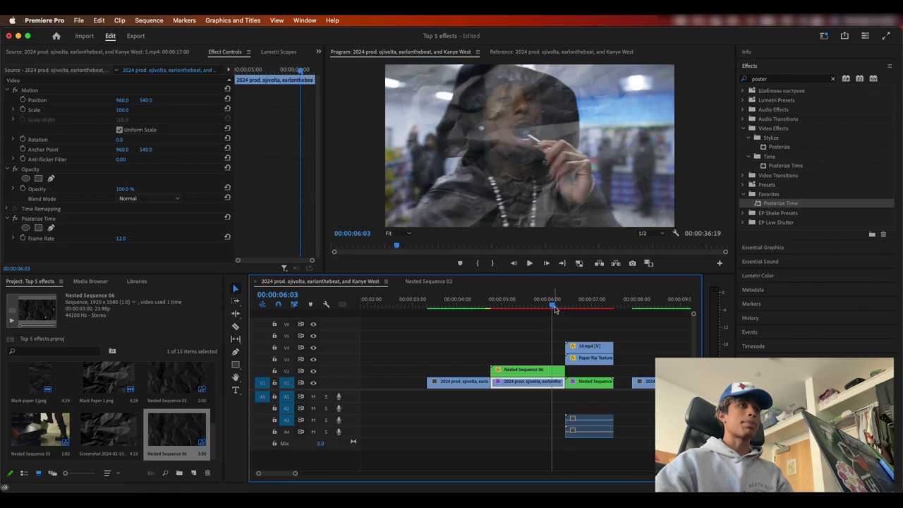
left_click(539, 308)
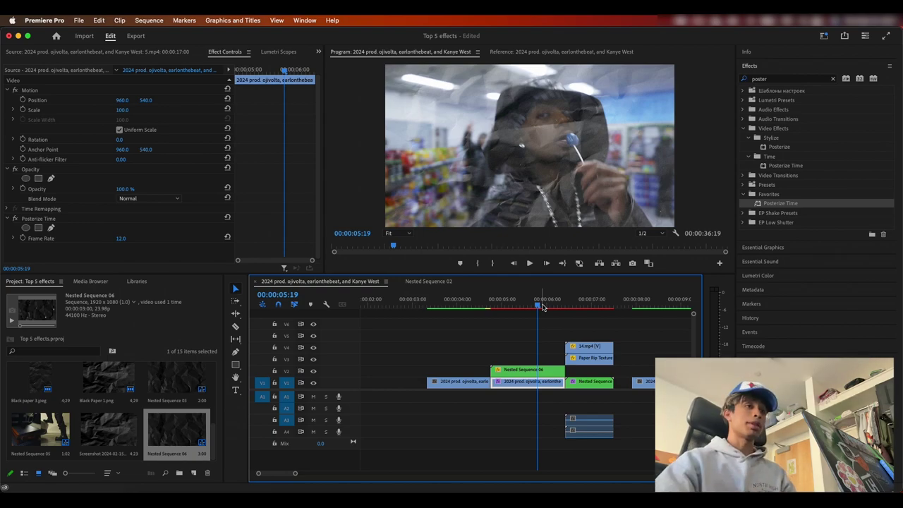
left_click_drag(539, 309, 556, 306)
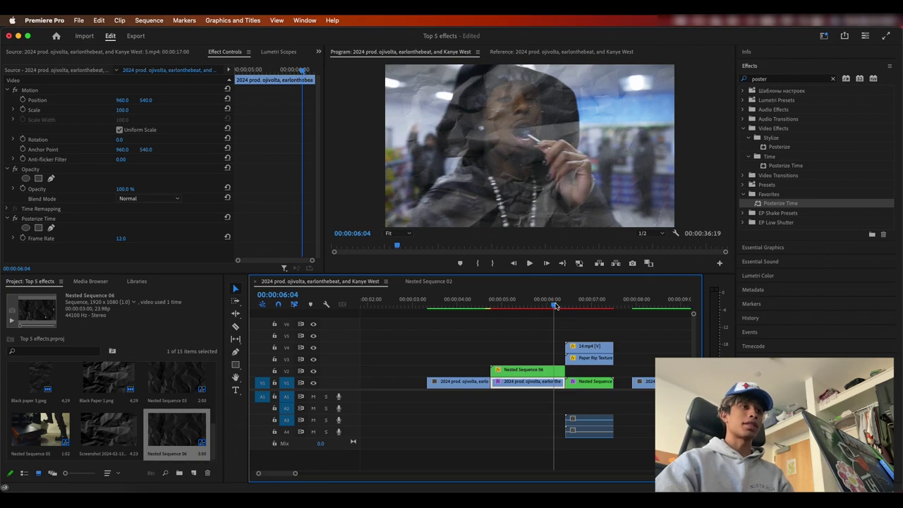
scroll(107, 434, "up", 3)
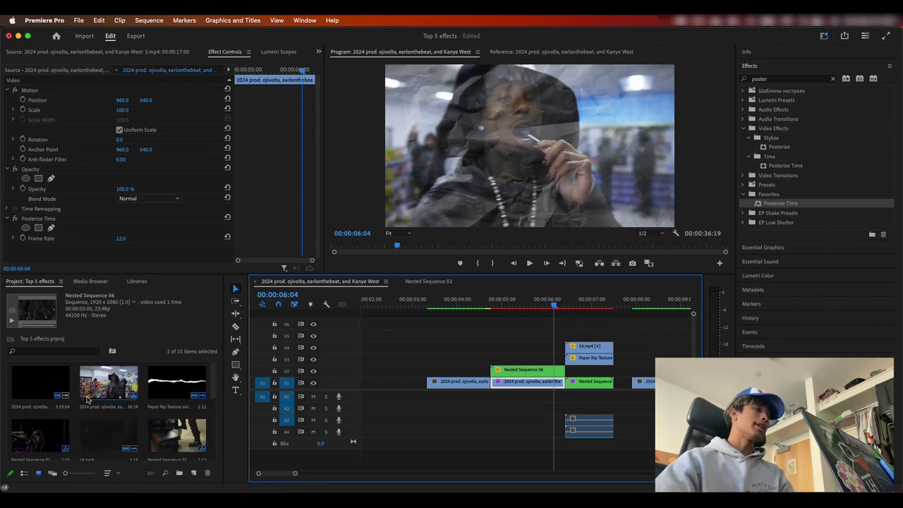
scroll(97, 422, "down", 3)
scroll(97, 423, "up", 3)
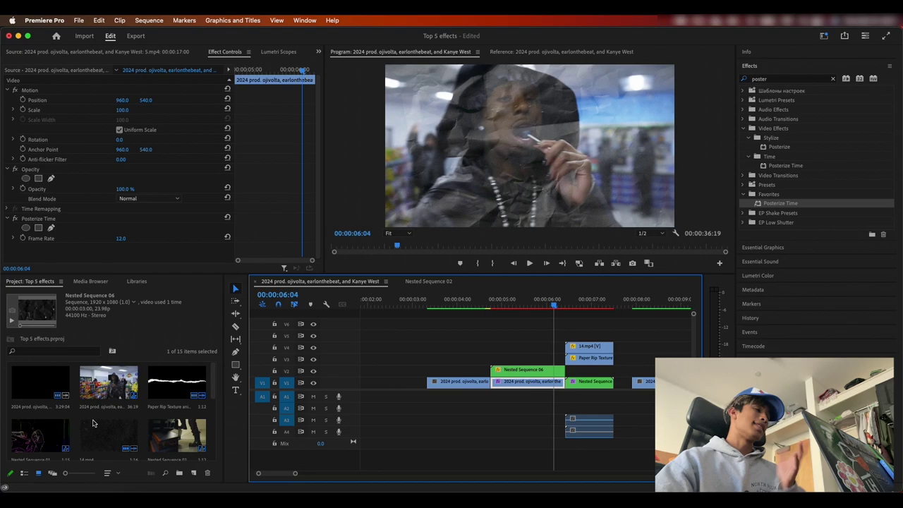
scroll(211, 390, "down", 3)
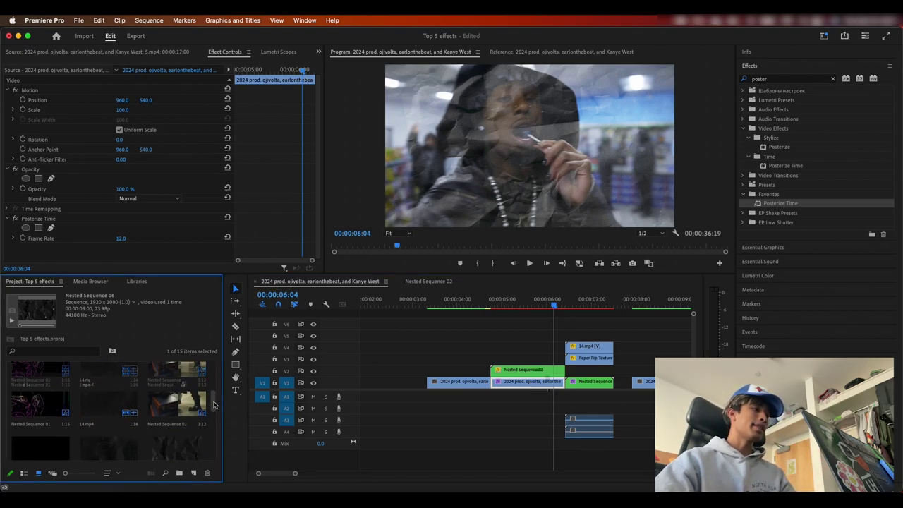
Add an adjustment layer to the sequence, shorten it, and place it on V3 above the cut between the first two clips
left_click(53, 411)
left_click_drag(53, 410, 459, 333)
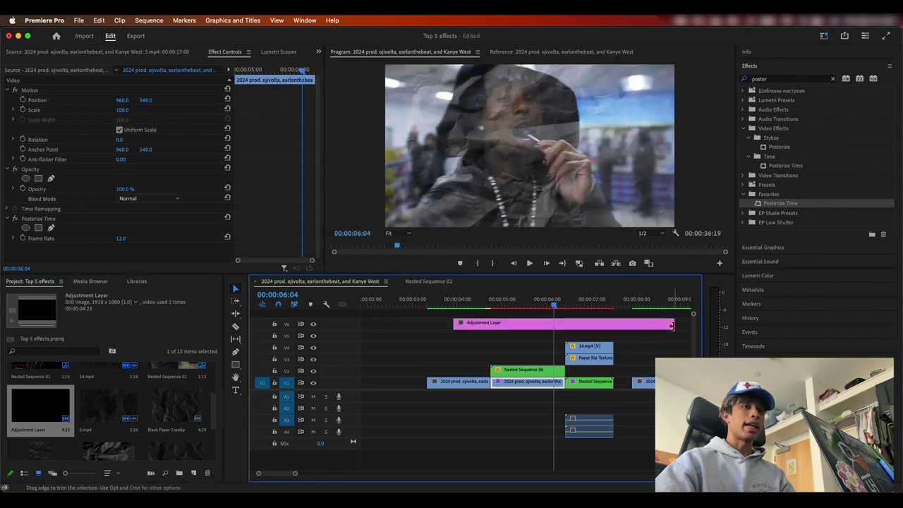
left_click_drag(672, 325, 498, 361)
Shift and trim the V3 adjustment layer to about six frames centred on the cut between the first two clips
left_click_drag(513, 303, 487, 312)
key("equal")
key("equal")
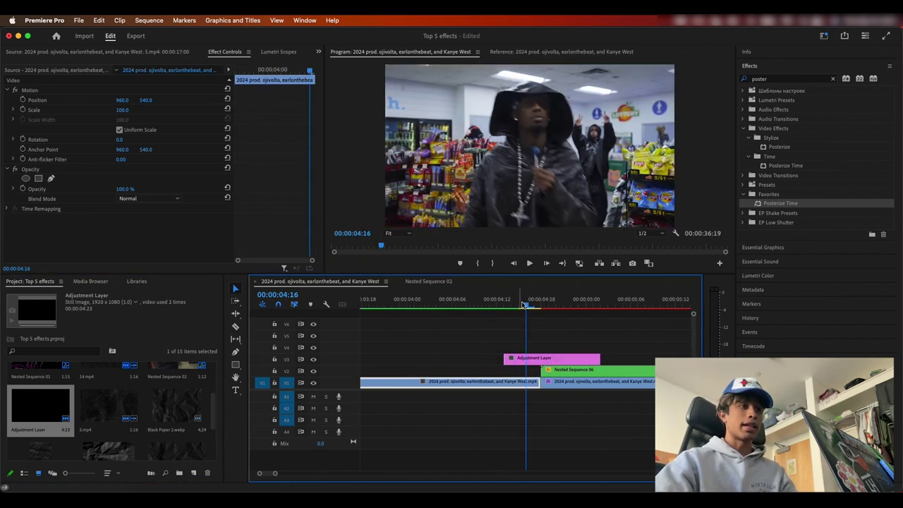
mouse_move(512, 358)
left_mouse_down()
mouse_move(523, 360)
mouse_move(512, 360)
left_mouse_up()
left_click_drag(505, 359, 519, 359)
mouse_move(599, 359)
left_mouse_down()
mouse_move(553, 357)
mouse_move(603, 360)
left_mouse_up()
key("=")
Check the frame rate in the sequence settings
left_click(149, 20)
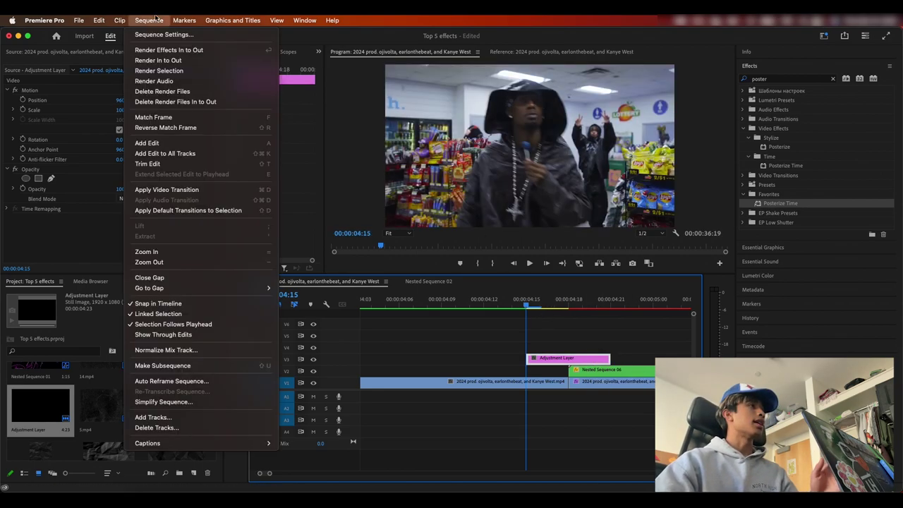
left_click(161, 34)
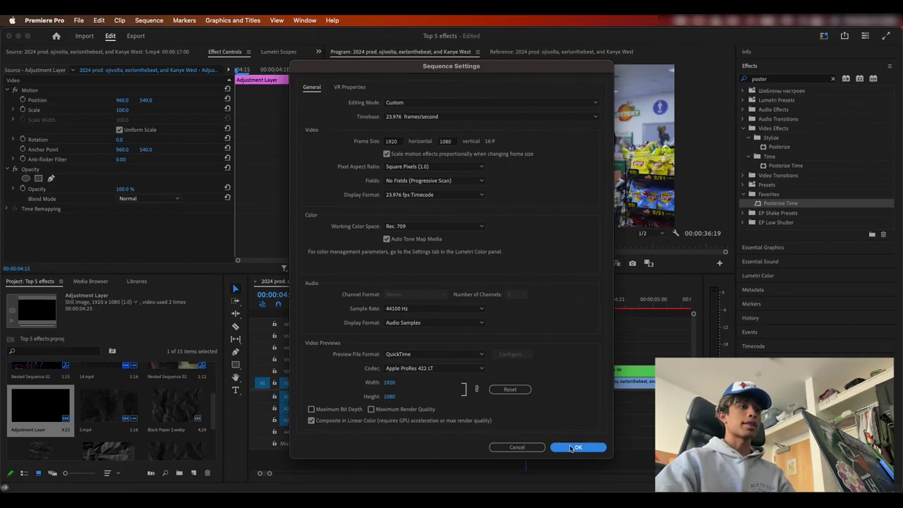
left_click(574, 447)
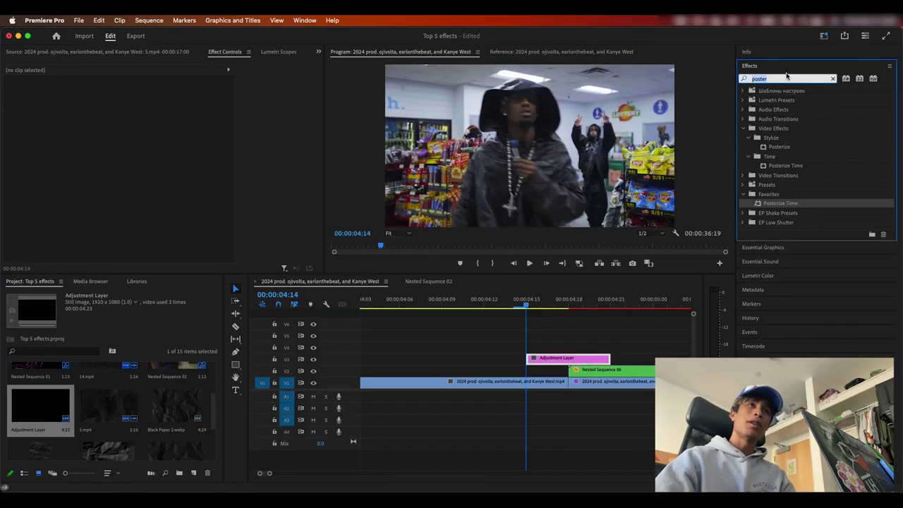
Find the tinytapes presets, apply Fast Movement 1 to the V3 adjustment layer, and play the transition
type("tiny")
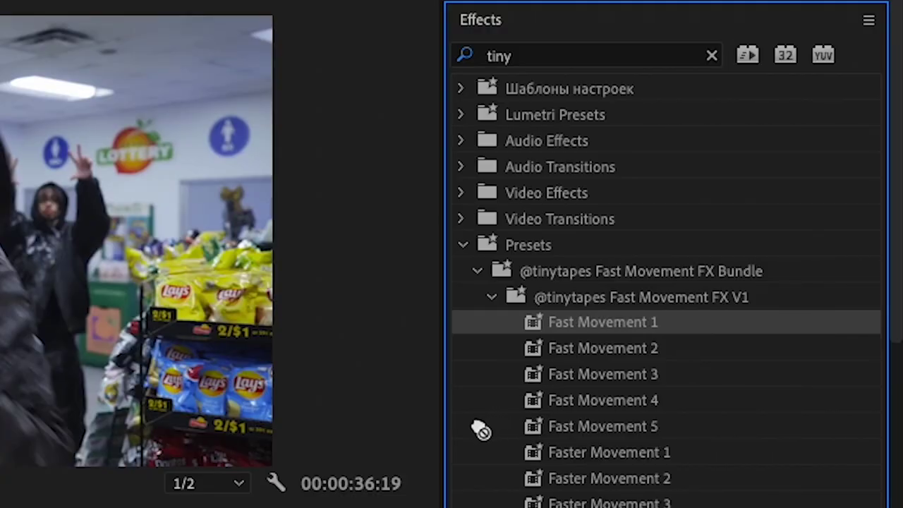
left_click_drag(481, 429, 586, 361)
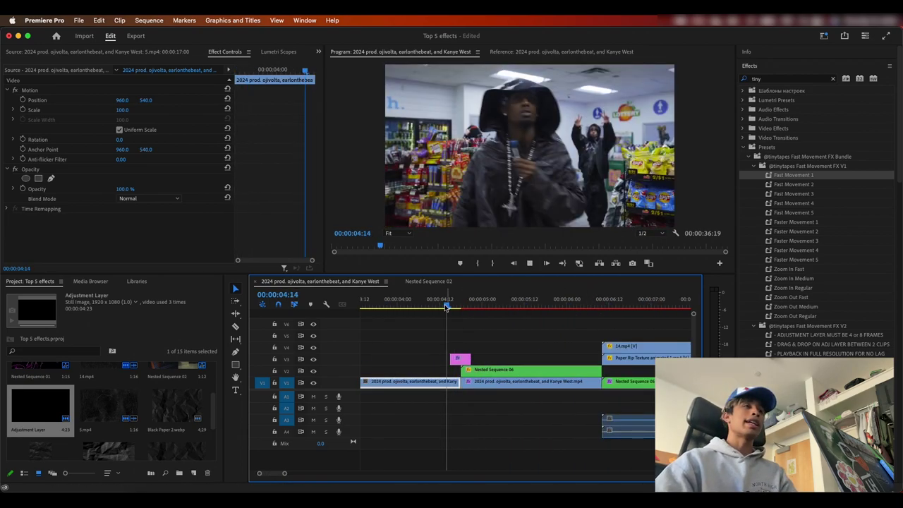
key("space")
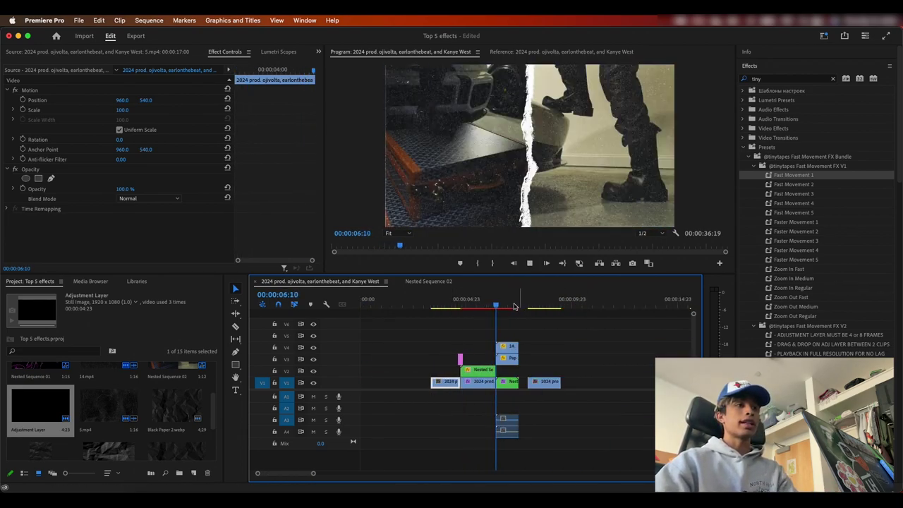
left_click(449, 305)
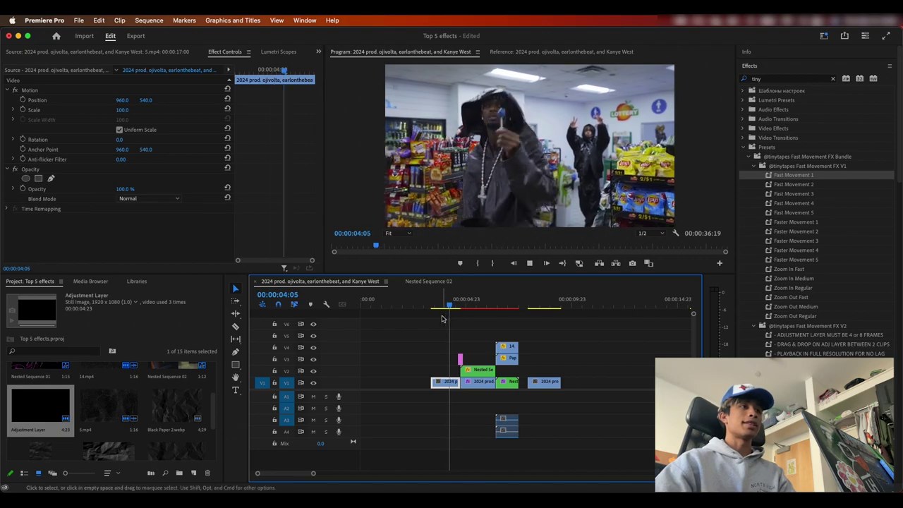
key("space")
Move the 14.mp4 and Paper Rip Texture clips down one track and add a shortened adjustment layer above them on V4
left_click_drag(510, 326, 510, 372)
left_click_drag(40, 406, 496, 348)
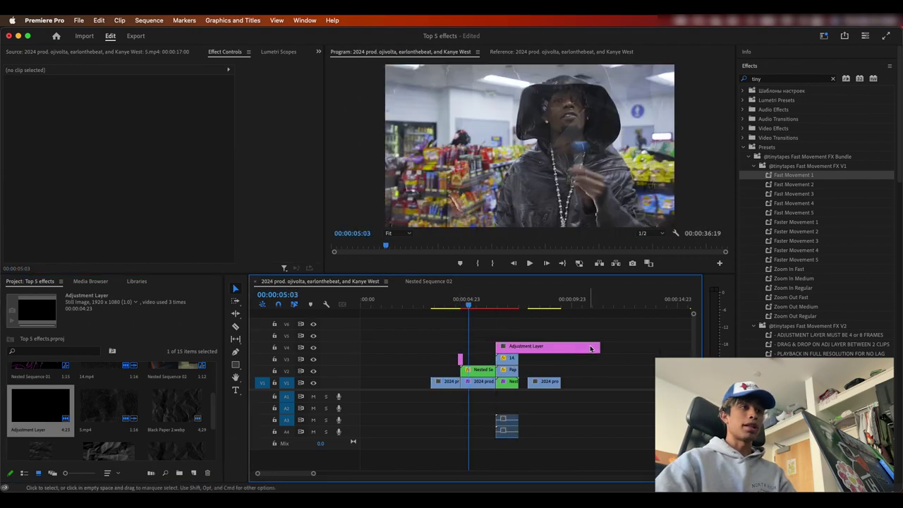
left_click_drag(599, 348, 501, 345)
Shift and trim the V4 adjustment layer to about six frames centred on the cut into the split-screen section
left_click_drag(470, 306, 505, 309)
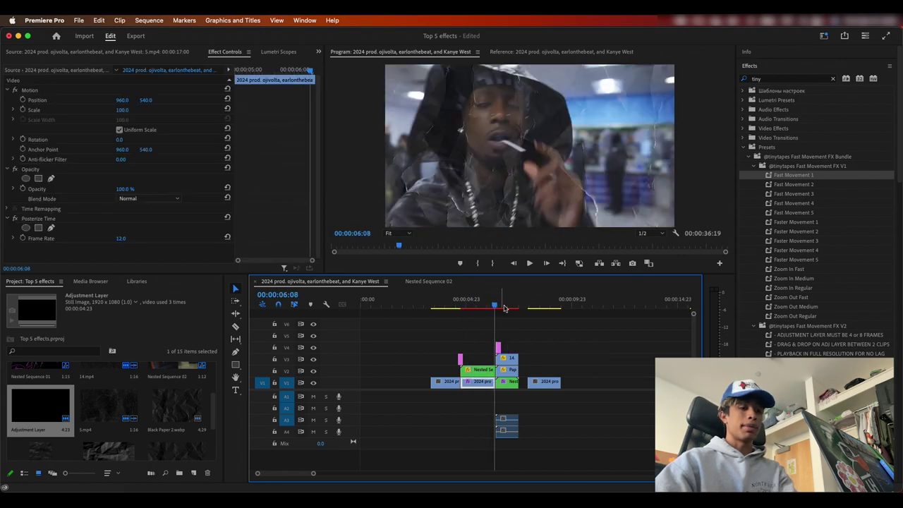
key("=")
key("=")
key("=")
key("=")
left_click(568, 347)
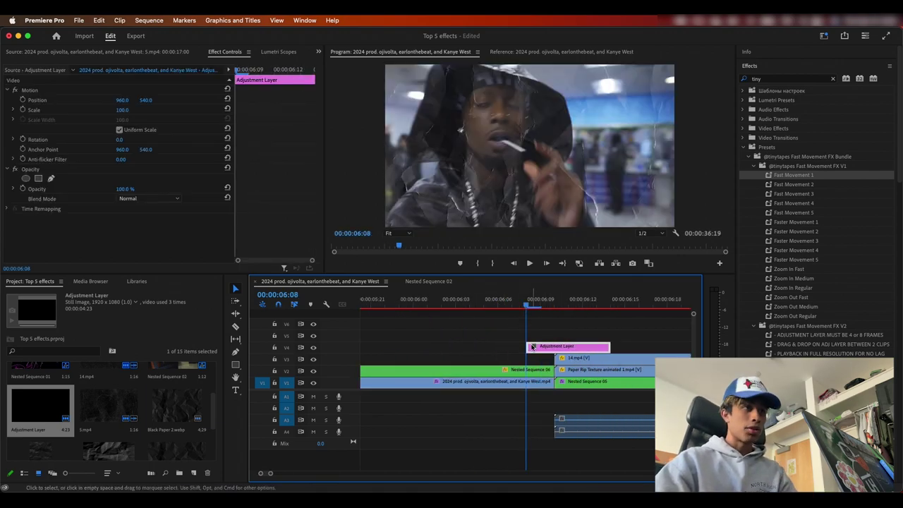
left_click_drag(529, 347, 514, 347)
left_click_drag(607, 346, 588, 347)
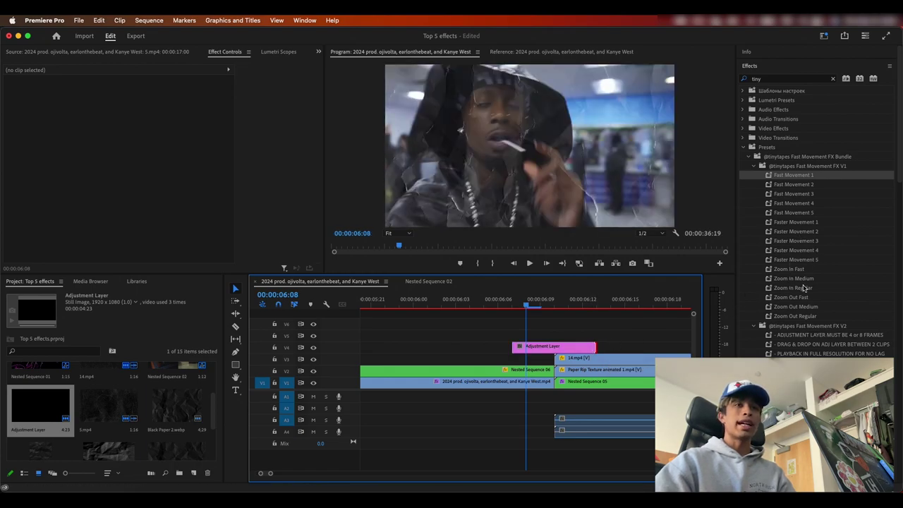
Apply the Faster Movement 5 preset to the V4 adjustment layer and play across the cut
left_click_drag(811, 261, 573, 346)
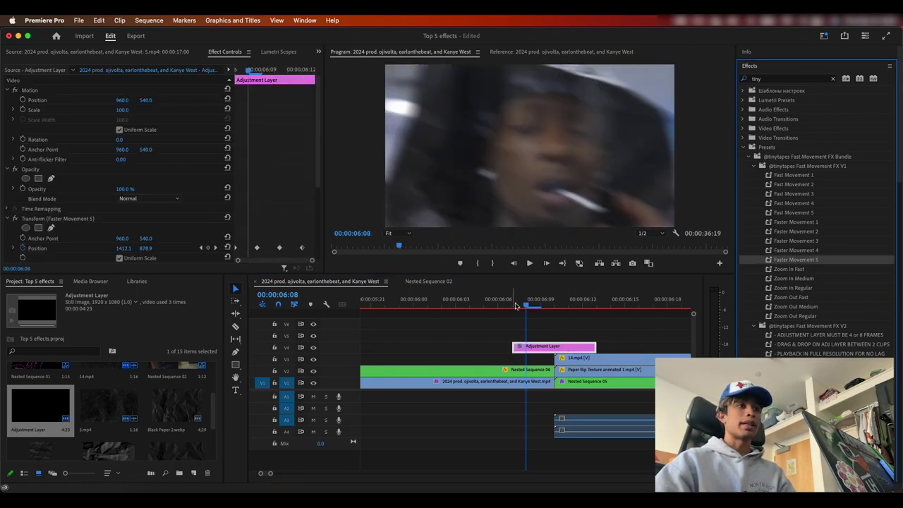
left_click_drag(531, 303, 481, 315)
key("space")
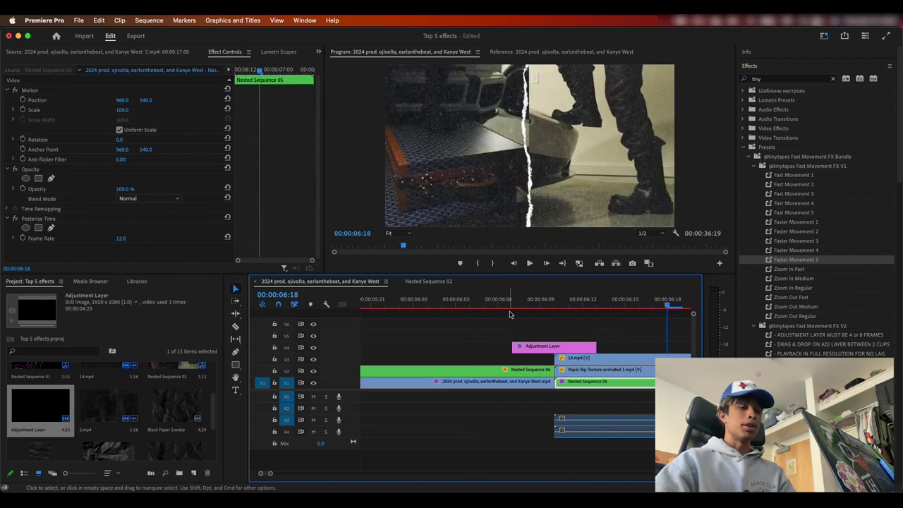
Play and scrub through the edit to review both movement transitions between the clips
key("minus")
key("minus")
left_click_drag(533, 305, 478, 311)
key("minus")
key("minus")
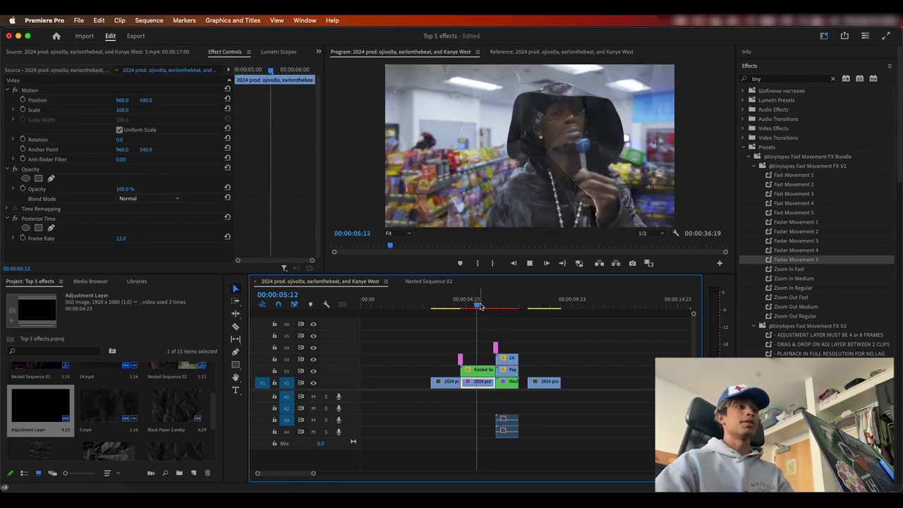
key("space")
left_click(464, 304)
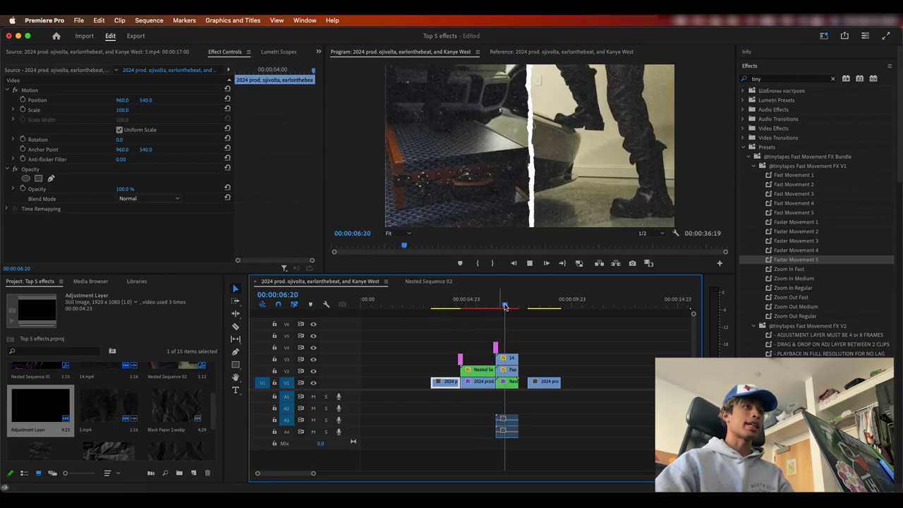
key("space")
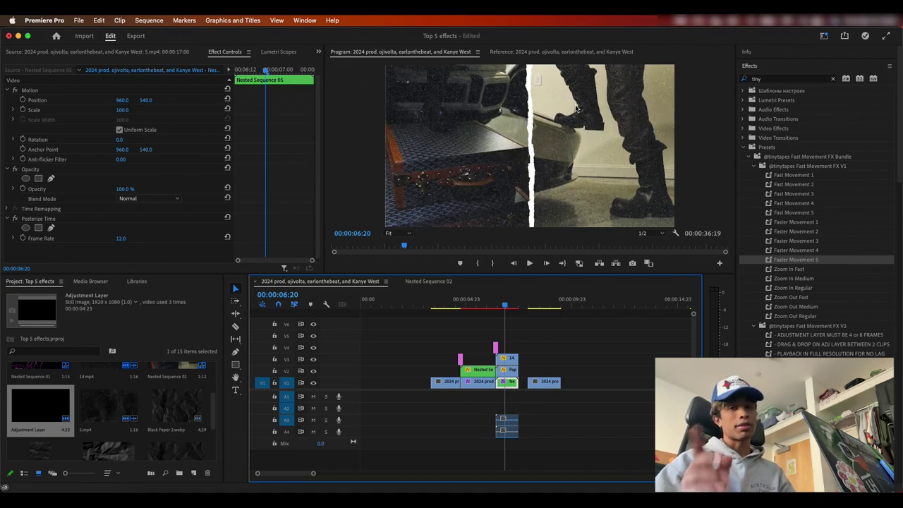
left_click_drag(510, 307, 457, 314)
key("space")
key("space")
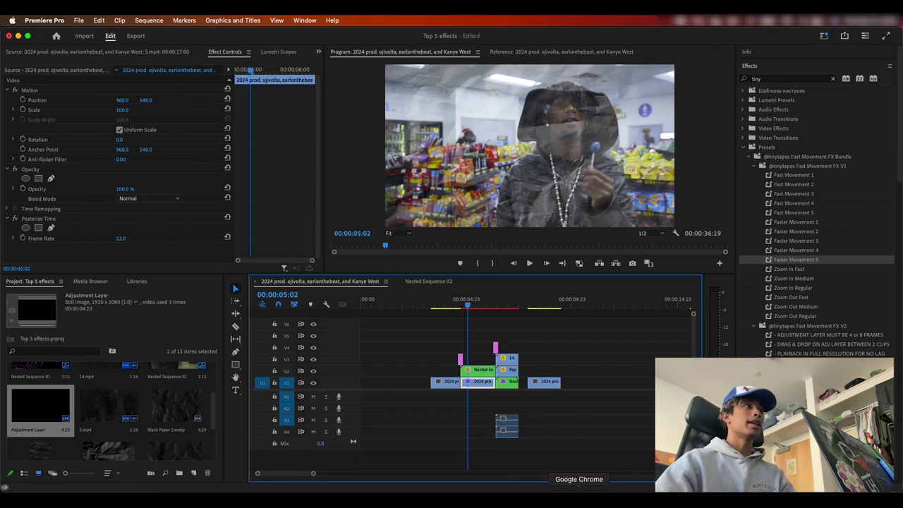
Switch to Chrome, look through the Tiny Tapes editing packs page, and return to Premiere Pro
left_click(578, 498)
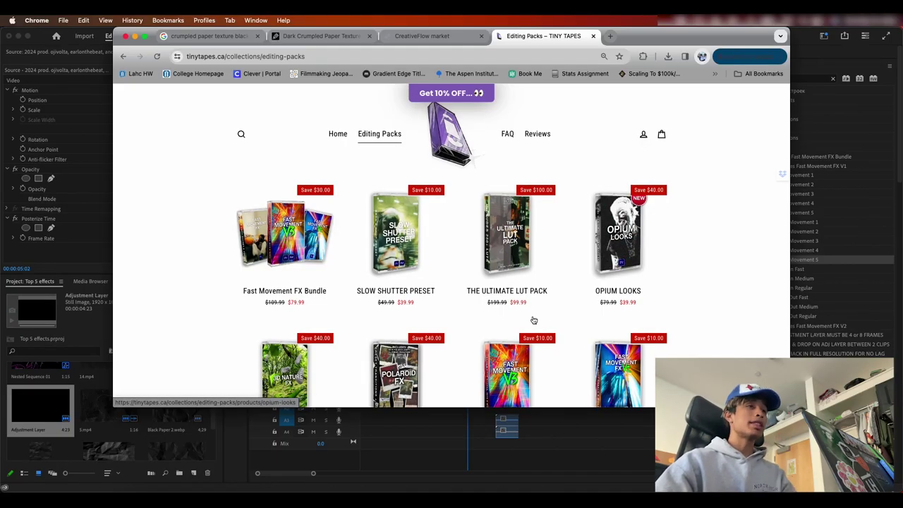
scroll(534, 321, "down", 1)
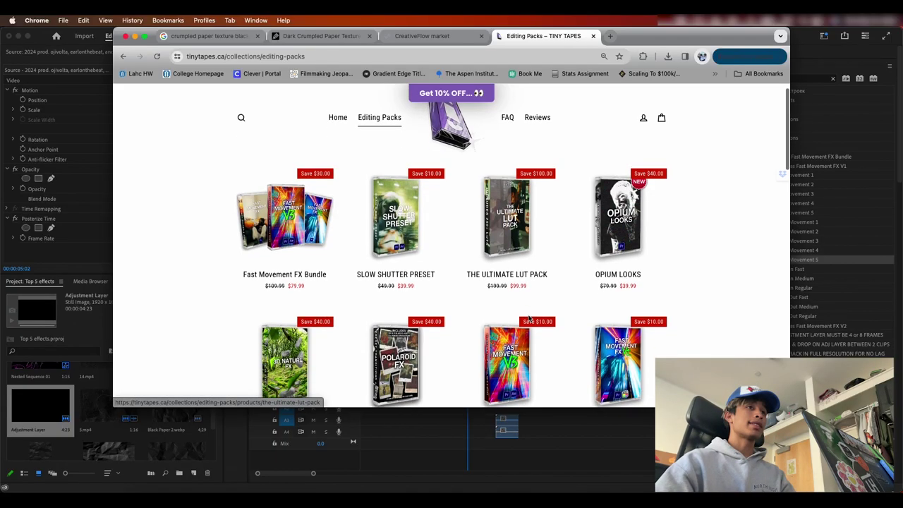
left_click(584, 431)
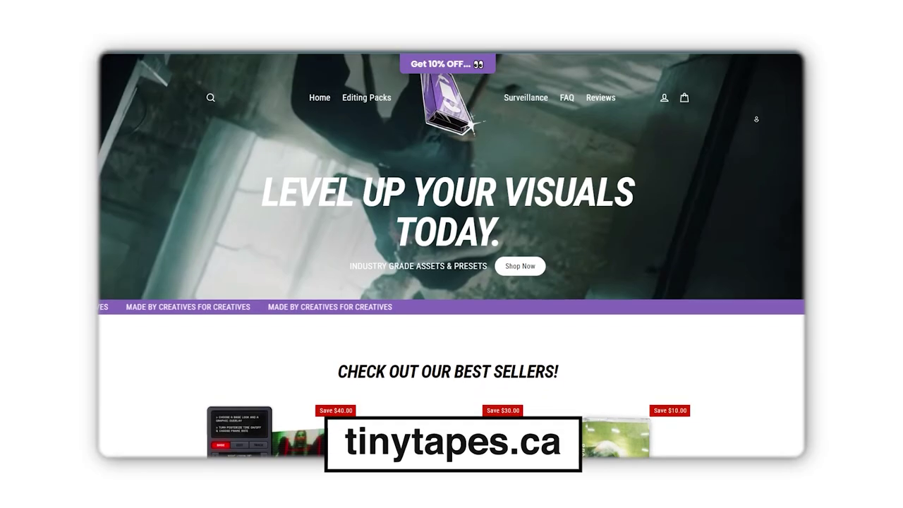
Look through the home pages of Tiny Tapes, CreativeFlow and another video-editing asset store
scroll(756, 119, "down", 2)
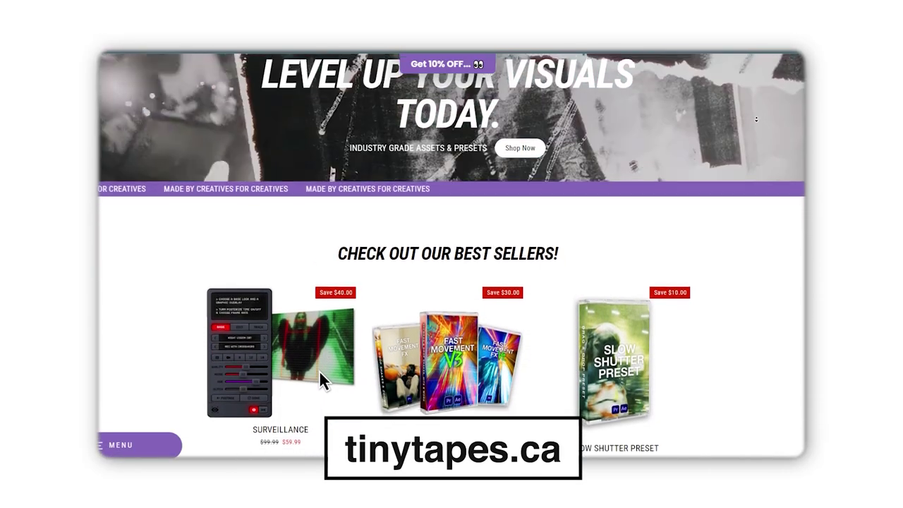
scroll(756, 119, "down", 3)
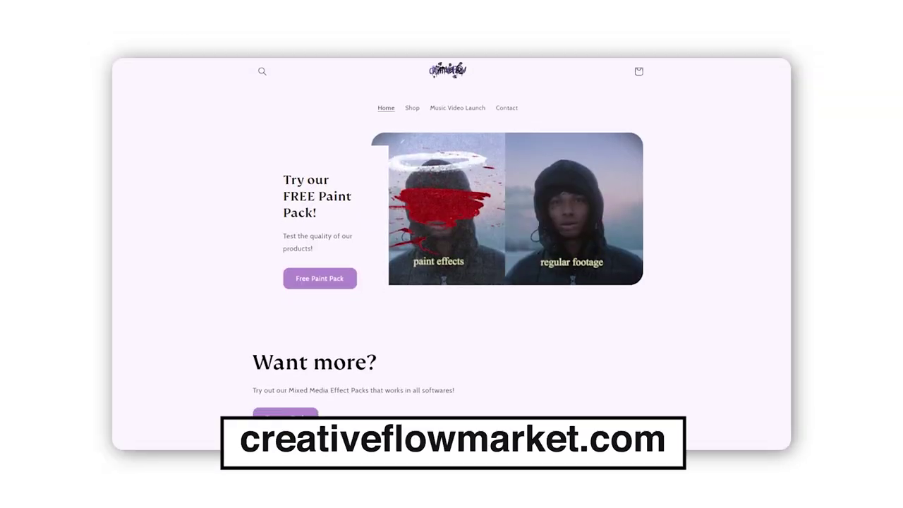
scroll(452, 254, "down", 2)
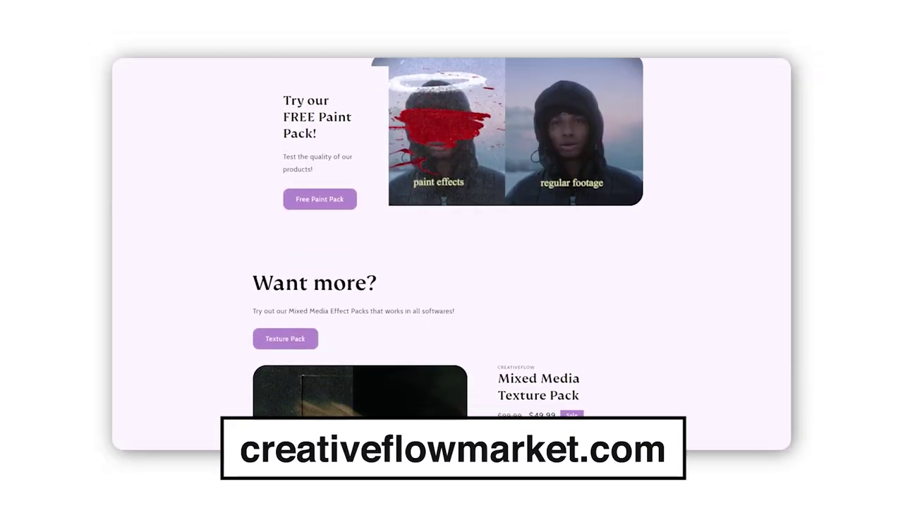
scroll(451, 254, "down", 3)
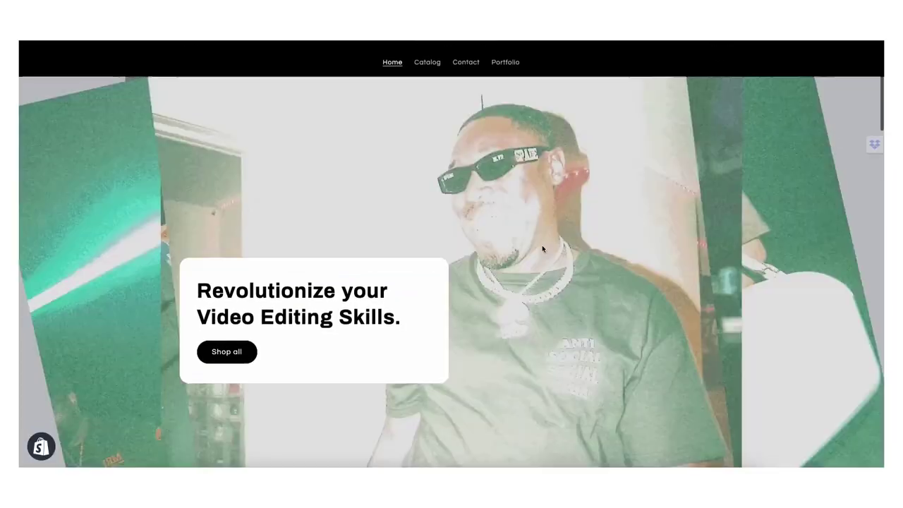
scroll(542, 248, "down", 15)
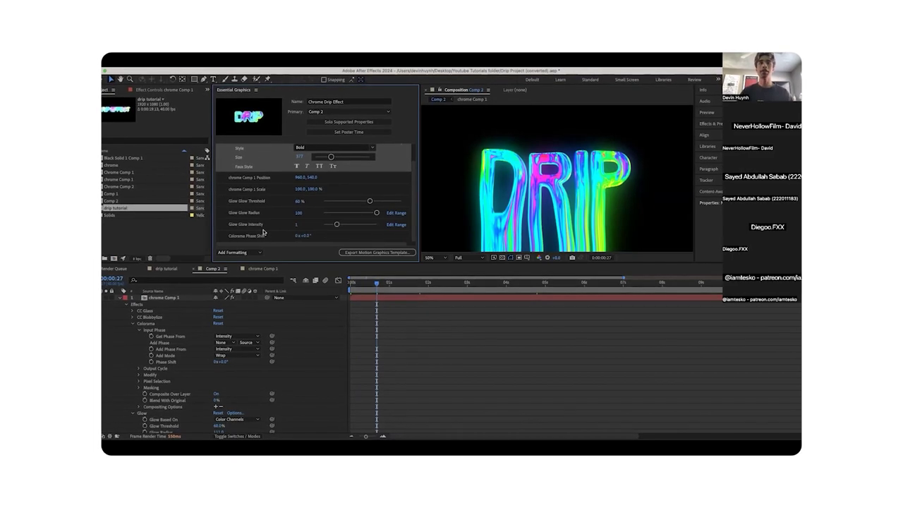
In After Effects, select the chrome Comp 1 Position property of the Chrome Drip Effect template
left_click(254, 177)
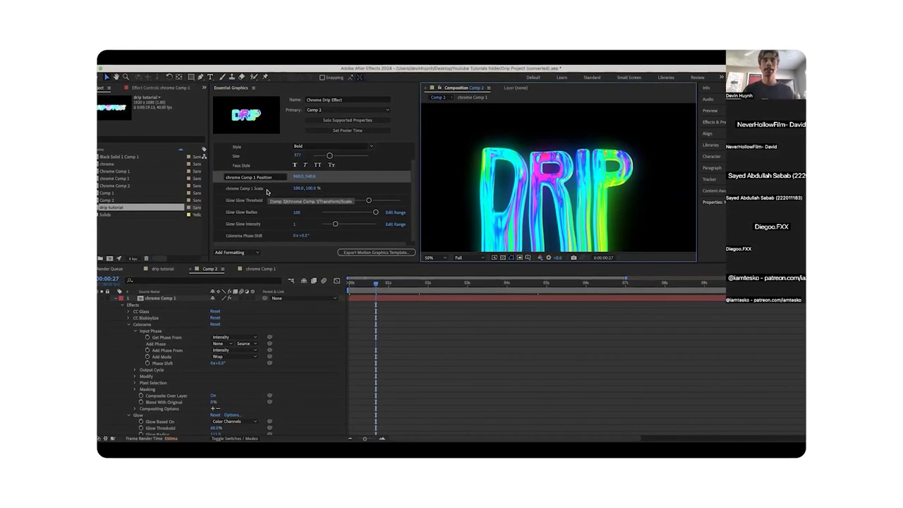